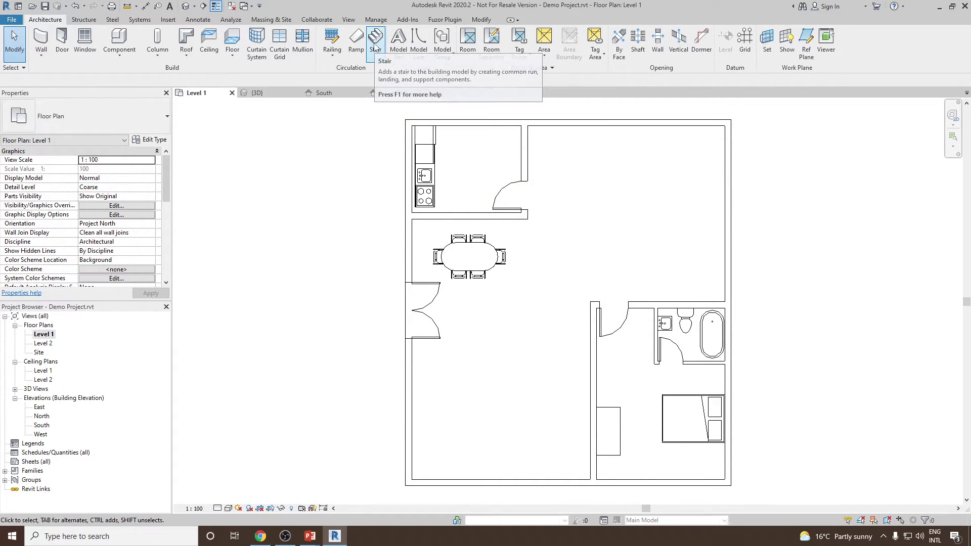
- Start a stair, cancel it, and recentre the floor plan
{"action": "left_click", "coordinate": [375, 48]}
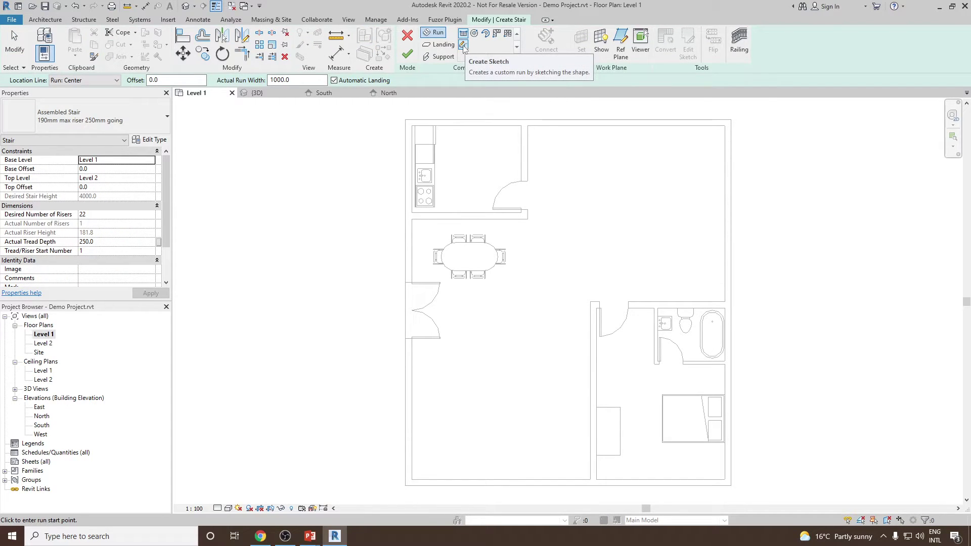
{"action": "left_click", "coordinate": [407, 34]}
{"action": "scroll", "coordinate": [379, 188], "scroll_direction": "down", "scroll_amount": 2}
{"action": "middle_click_drag", "start_coordinate": [441, 305], "coordinate": [480, 329]}
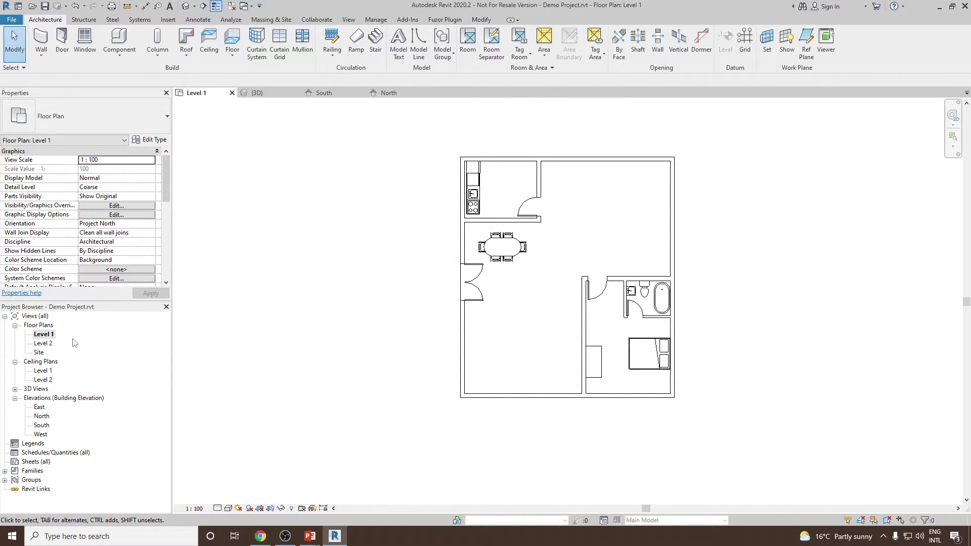
- In the South elevation, draw a new Level 3 line across the building
{"action": "double_click", "coordinate": [42, 426]}
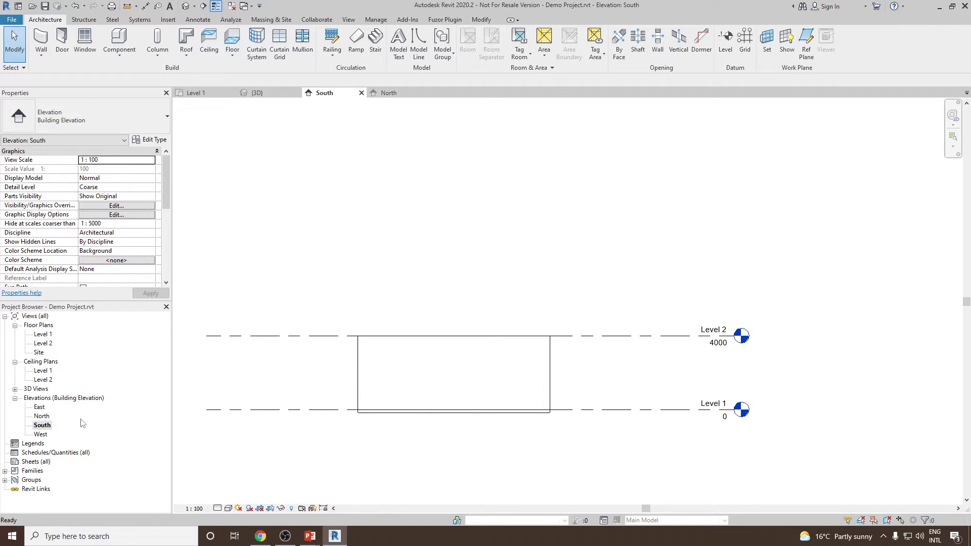
{"action": "middle_click_drag", "start_coordinate": [499, 399], "coordinate": [521, 373]}
{"action": "left_click", "coordinate": [726, 40]}
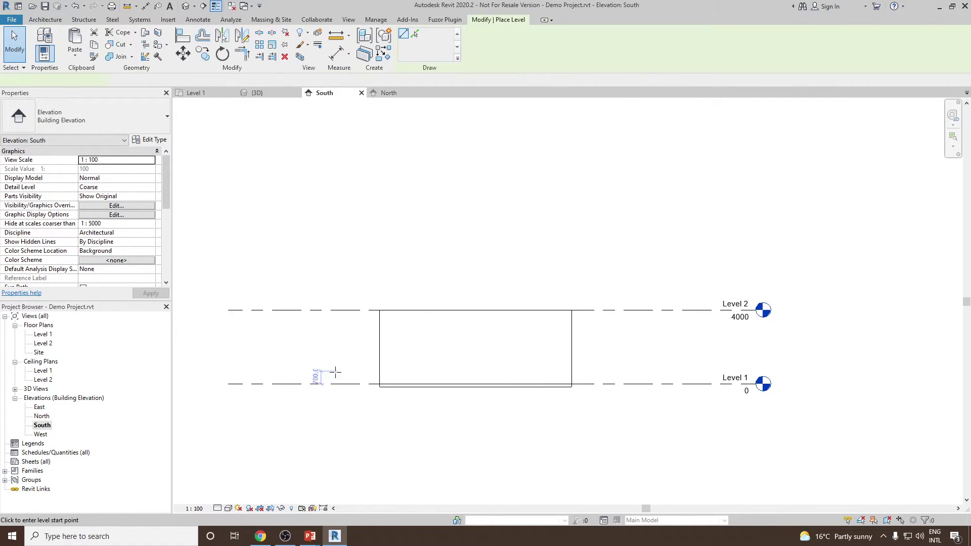
{"action": "left_click", "coordinate": [226, 371]}
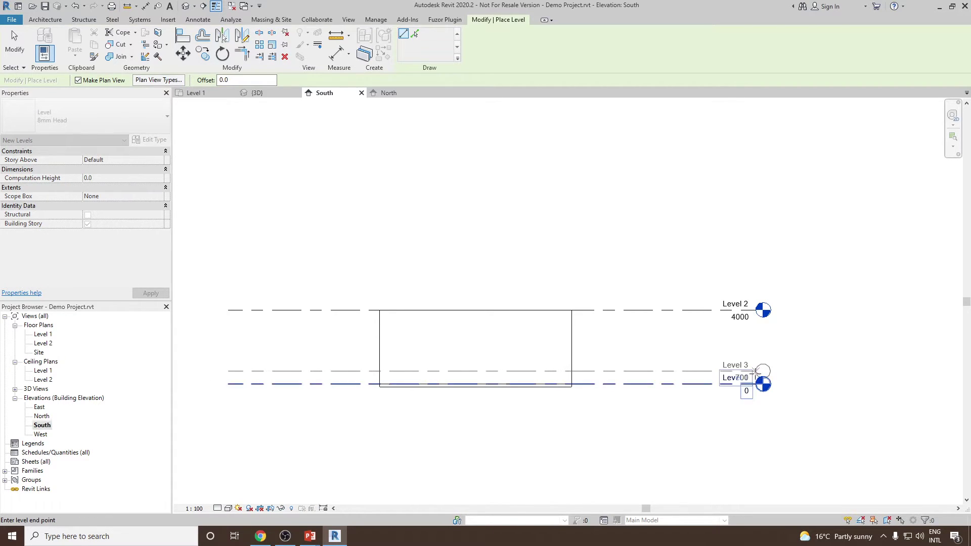
{"action": "left_click", "coordinate": [761, 371]}
{"action": "right_click", "coordinate": [667, 331]}
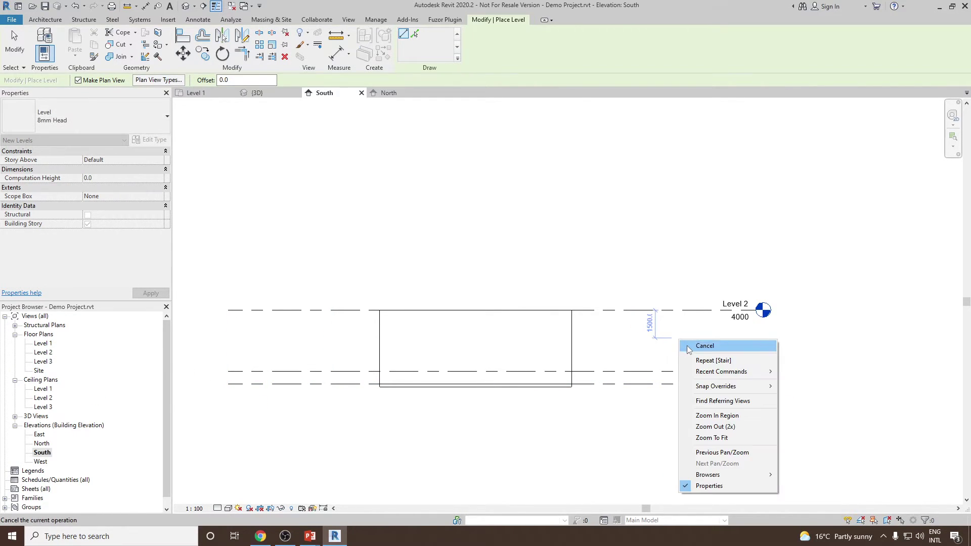
{"action": "left_click", "coordinate": [693, 346]}
- Set Level 3 to 800 above Level 1, then return to the Level 1 plan
{"action": "scroll", "coordinate": [254, 376], "scroll_direction": "up", "scroll_amount": 2}
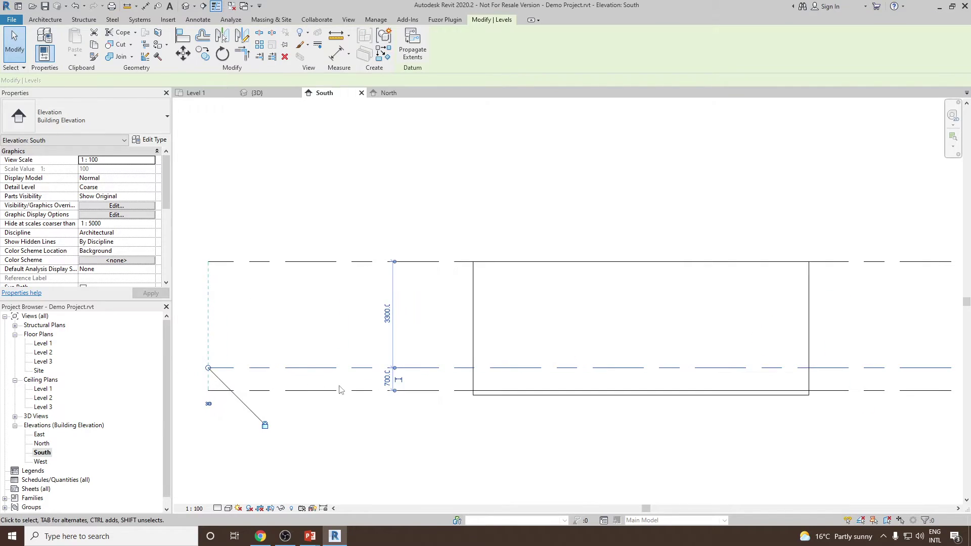
{"action": "left_click", "coordinate": [388, 379]}
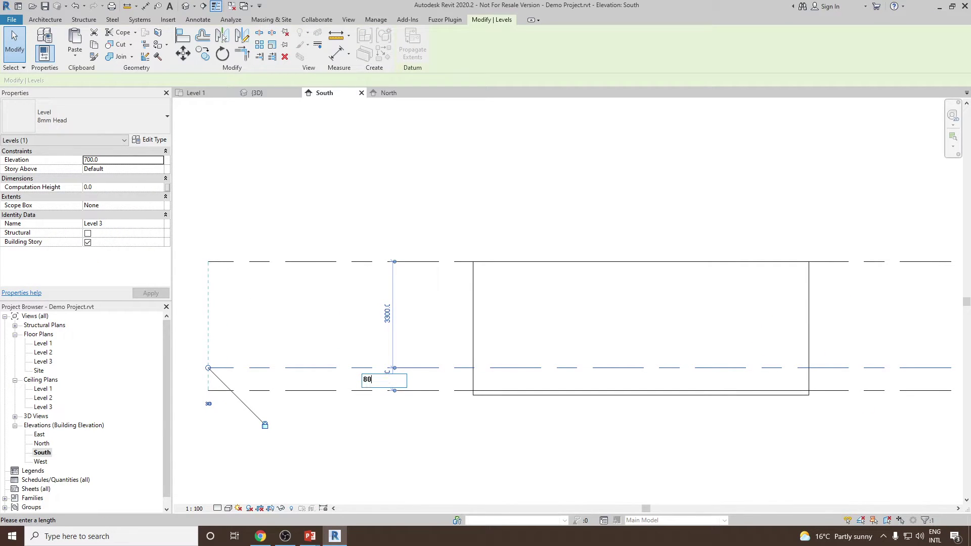
{"action": "type", "text": "800"}
{"action": "key", "text": "Return"}
{"action": "left_click", "coordinate": [321, 332]}
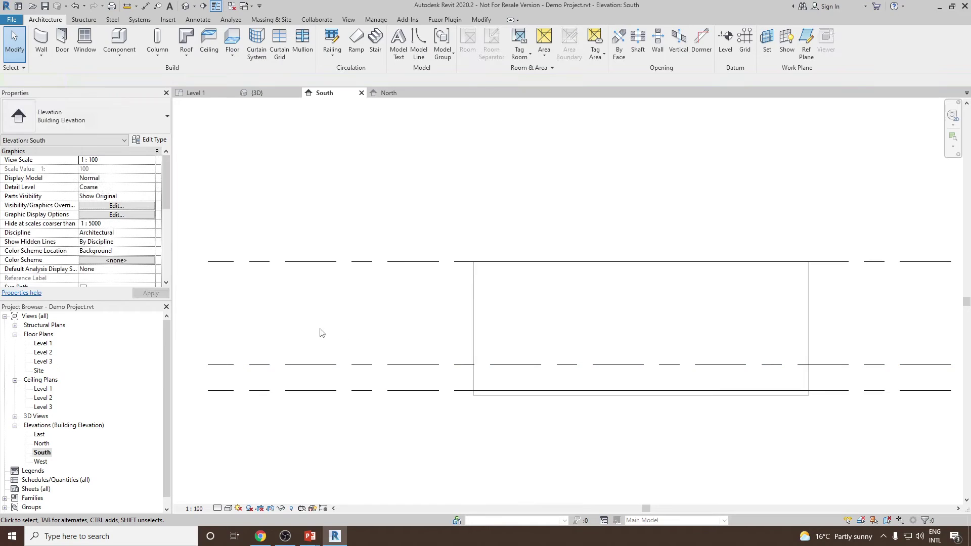
{"action": "double_click", "coordinate": [41, 344]}
- Select the double entrance door and apply a Sill Height of 800 in Properties
{"action": "middle_click_drag", "start_coordinate": [455, 336], "coordinate": [526, 293]}
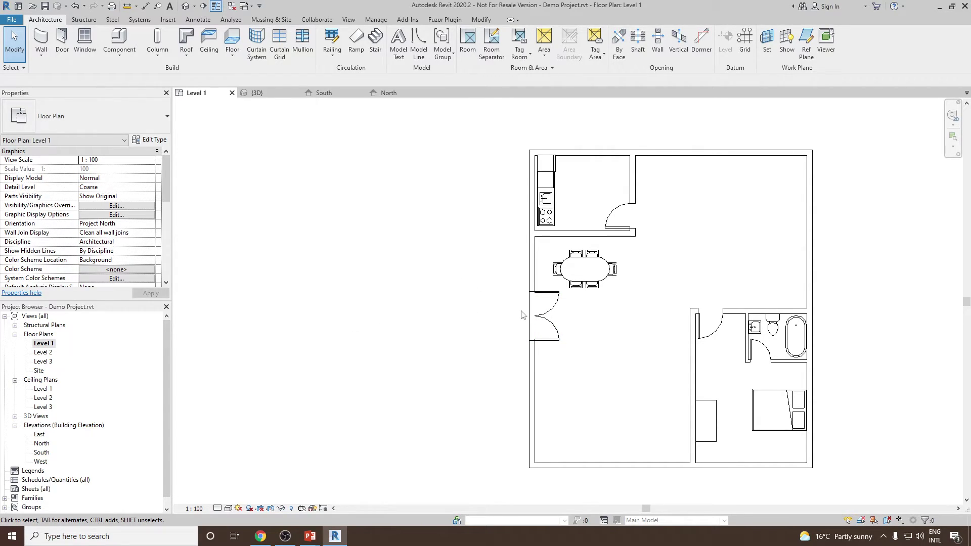
{"action": "left_click", "coordinate": [540, 314]}
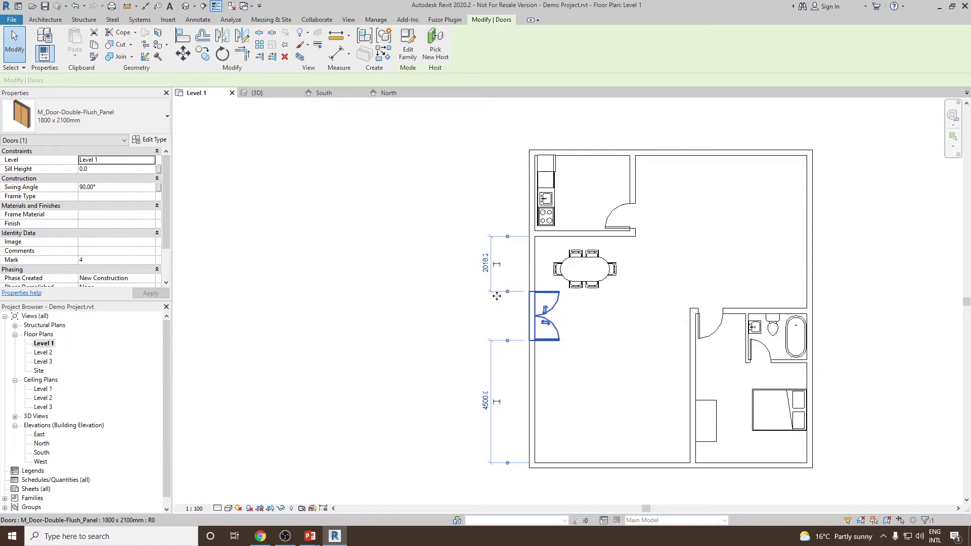
{"action": "left_click", "coordinate": [106, 170]}
{"action": "type", "text": "80"}
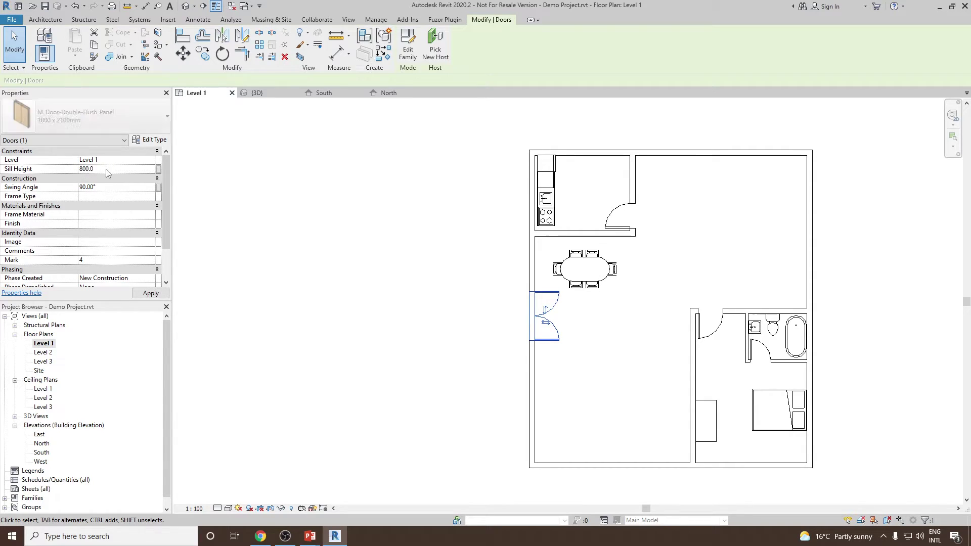
{"action": "left_click", "coordinate": [465, 255]}
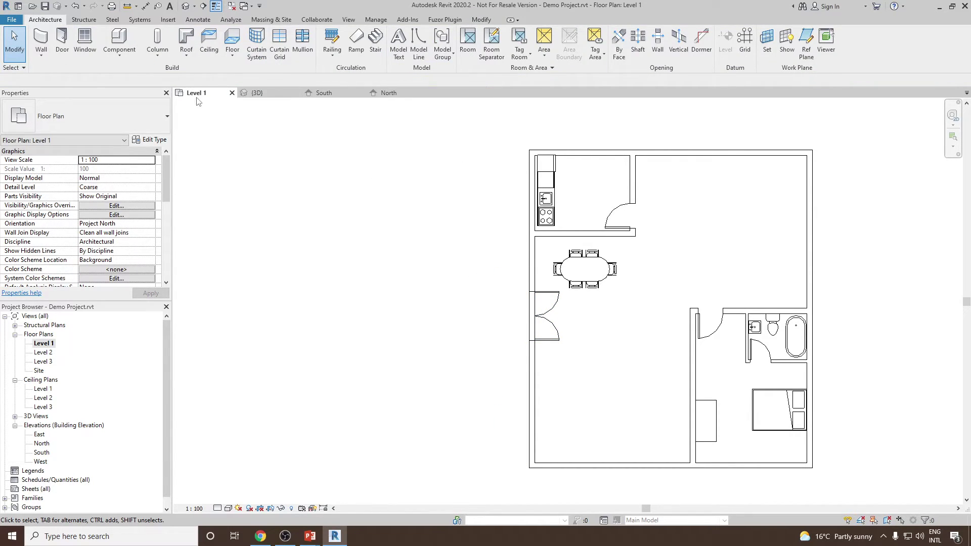
- Start a new stair in Sketch mode with the Stair Path tool active
{"action": "left_click", "coordinate": [375, 43]}
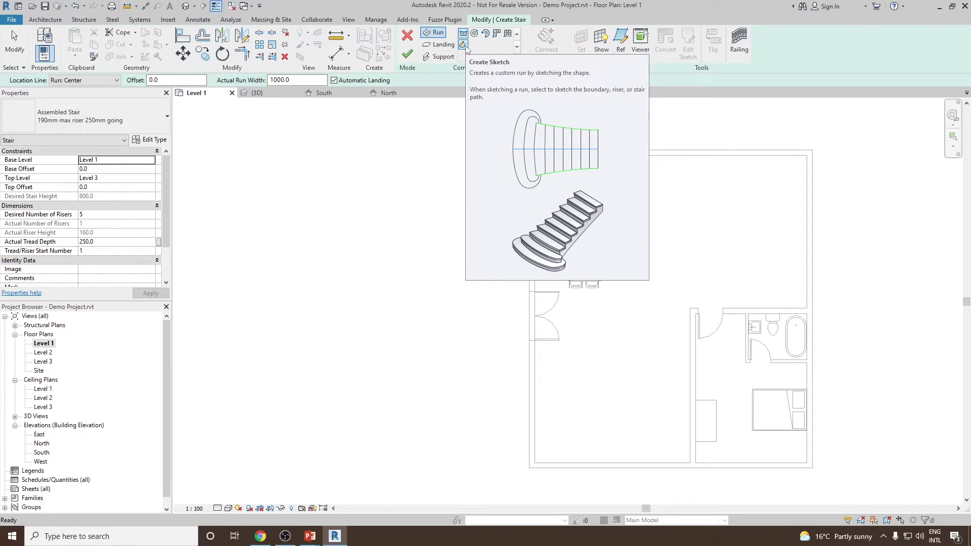
{"action": "left_click", "coordinate": [463, 45]}
{"action": "scroll", "coordinate": [518, 299], "scroll_direction": "up", "scroll_amount": 2}
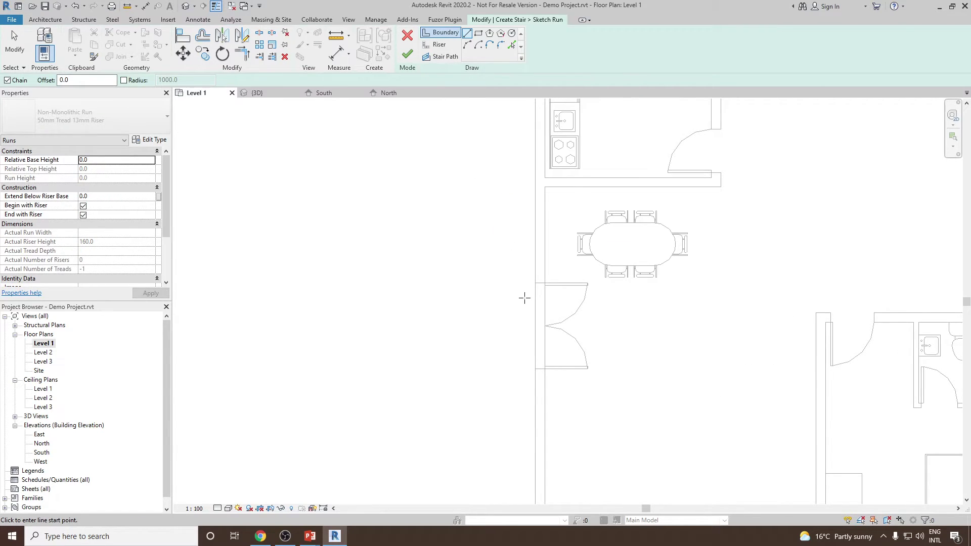
{"action": "left_click", "coordinate": [442, 35]}
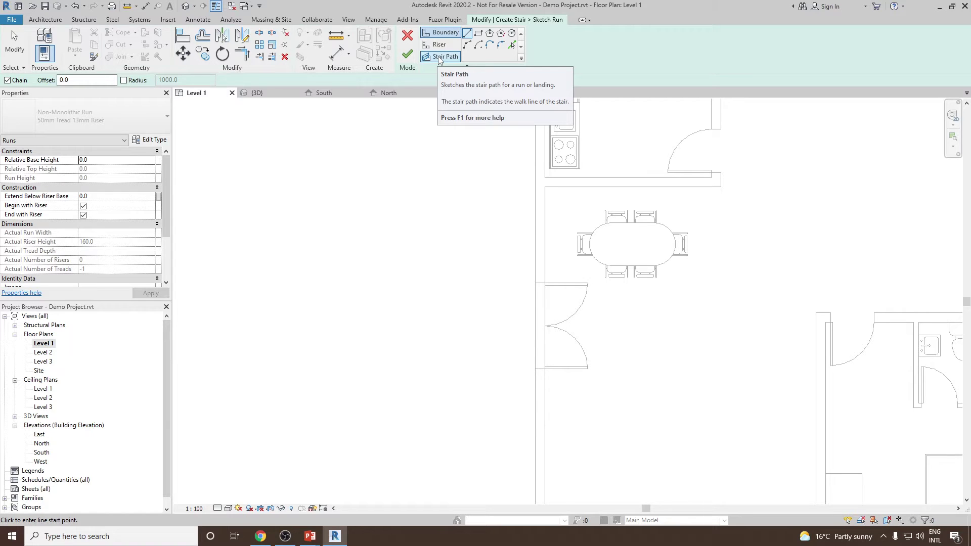
{"action": "left_click", "coordinate": [439, 57]}
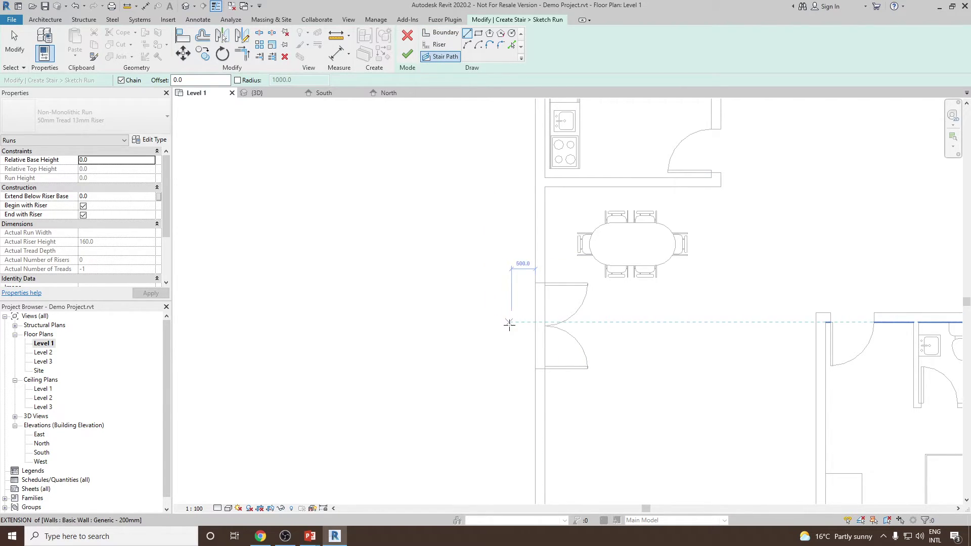
- Sketch a 3200 mm stair path leftward from the entrance door
{"action": "left_click", "coordinate": [534, 326]}
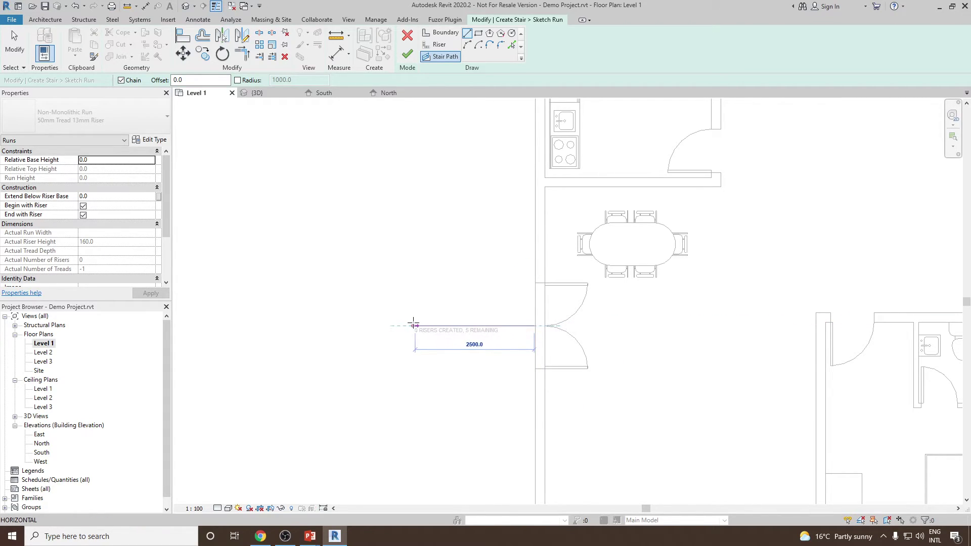
{"action": "left_click", "coordinate": [382, 326]}
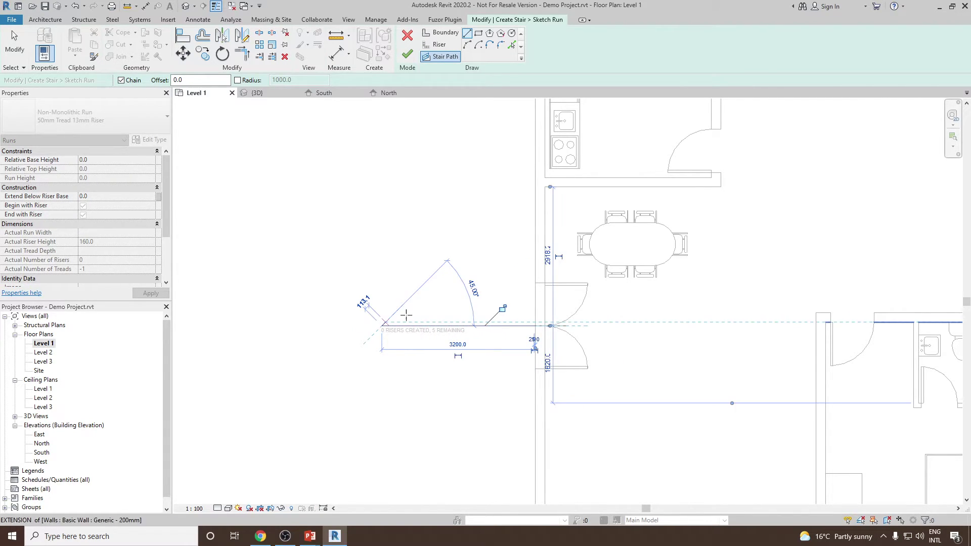
{"action": "key", "text": "Escape"}
{"action": "key", "text": "Escape"}
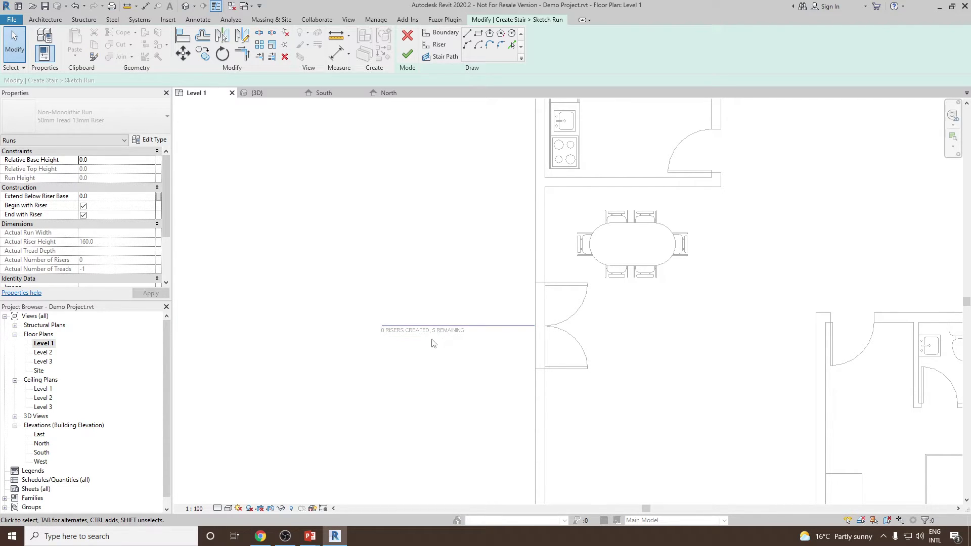
- Draw a 3200 mm boundary line leftward from the door's lower edge
{"action": "left_click", "coordinate": [438, 36]}
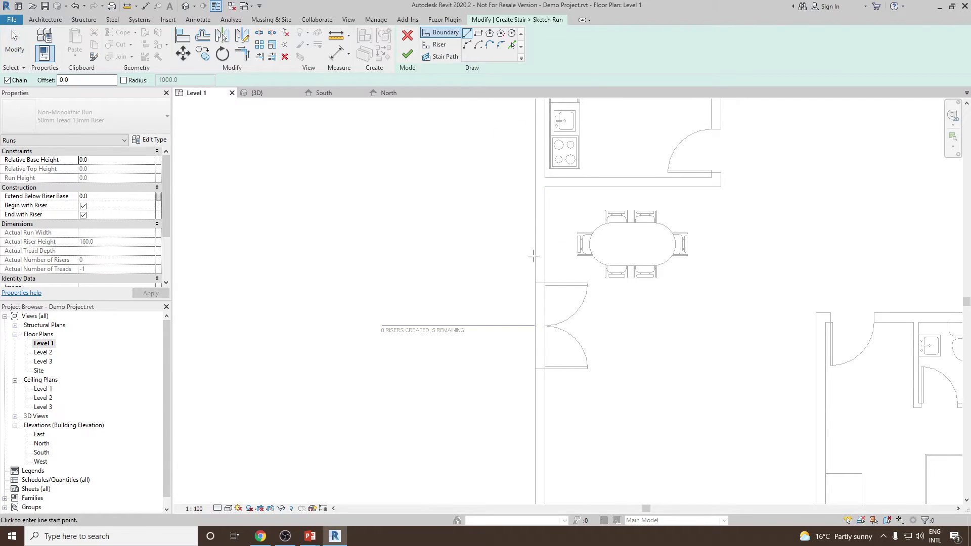
{"action": "left_click", "coordinate": [536, 282]}
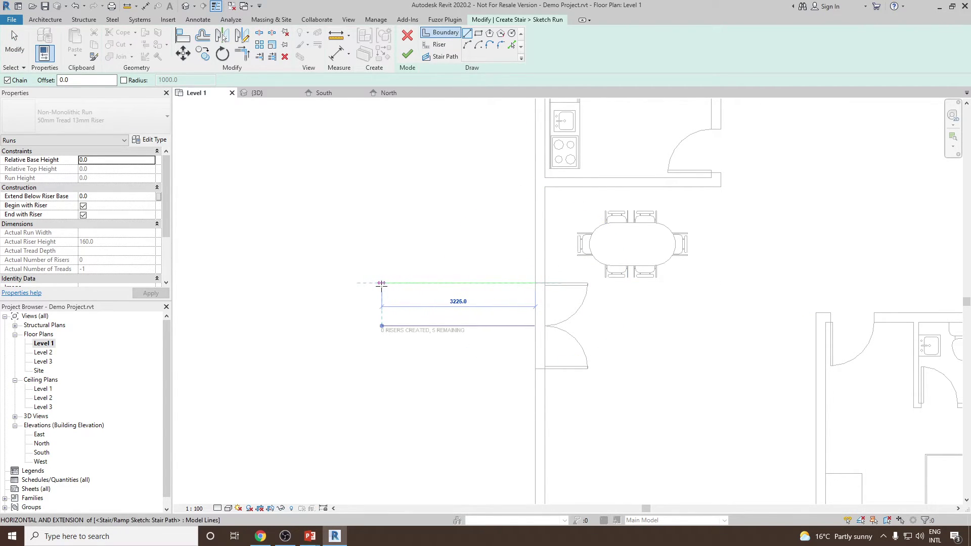
{"action": "key", "text": "Escape"}
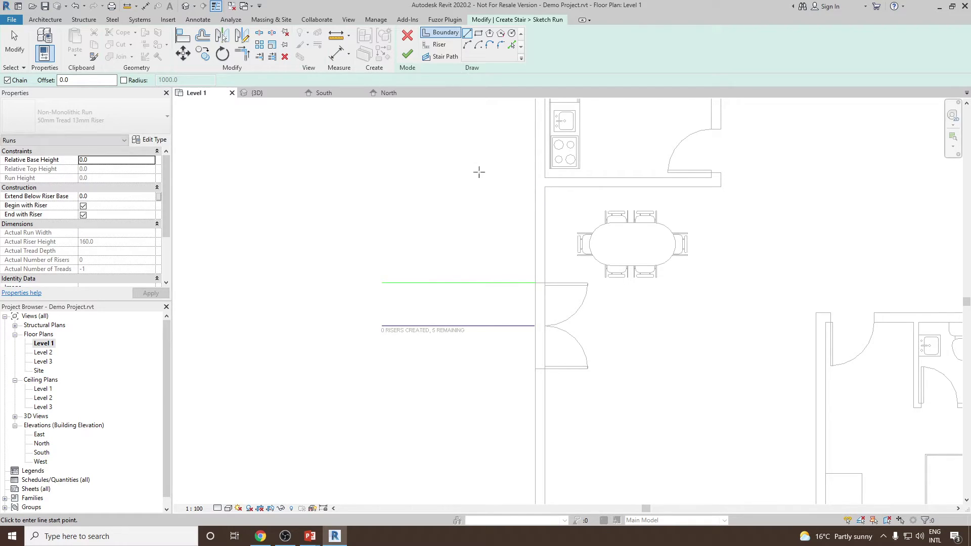
{"action": "left_click", "coordinate": [535, 368]}
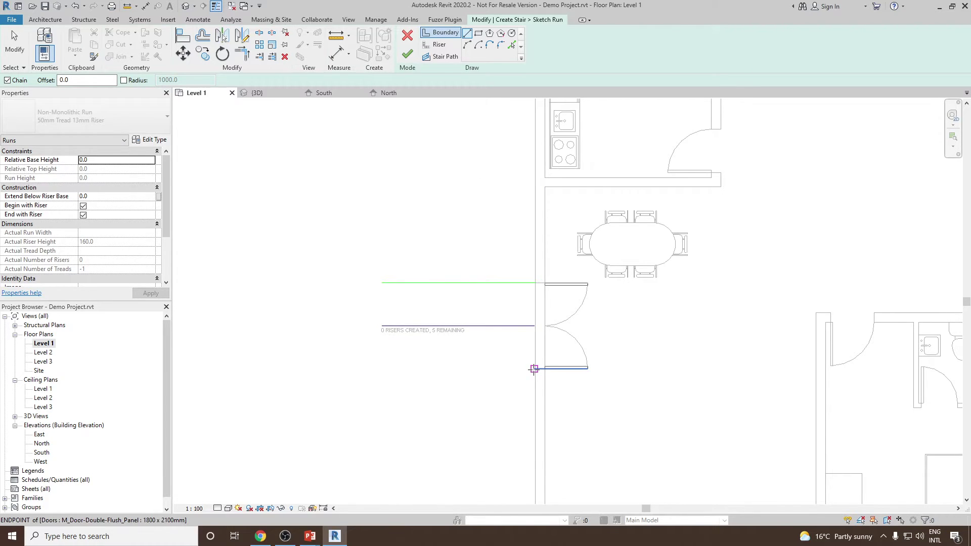
{"action": "left_click", "coordinate": [382, 369]}
{"action": "right_click", "coordinate": [425, 222]}
{"action": "left_click", "coordinate": [429, 234]}
{"action": "key", "text": "Escape"}
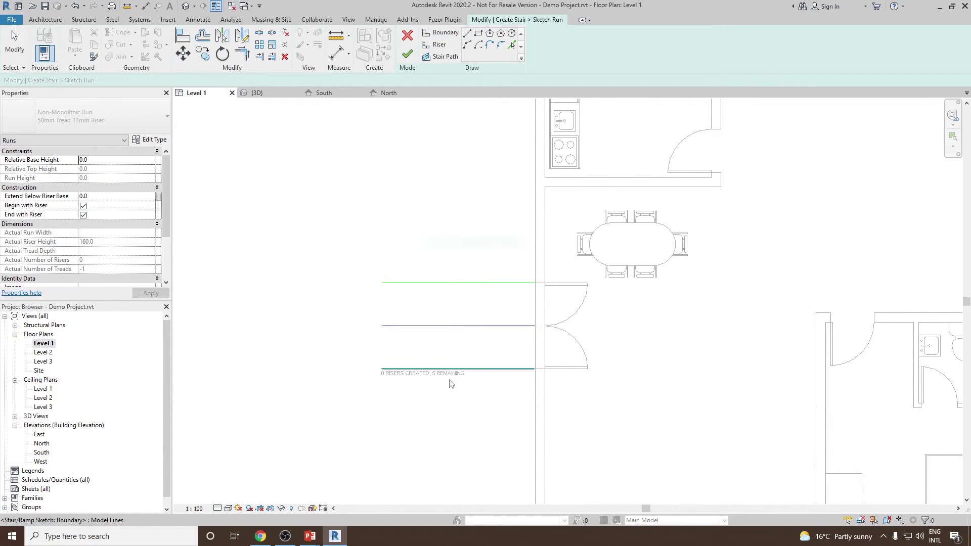
- Draw a straight riser across the run's left end
{"action": "left_click", "coordinate": [433, 46]}
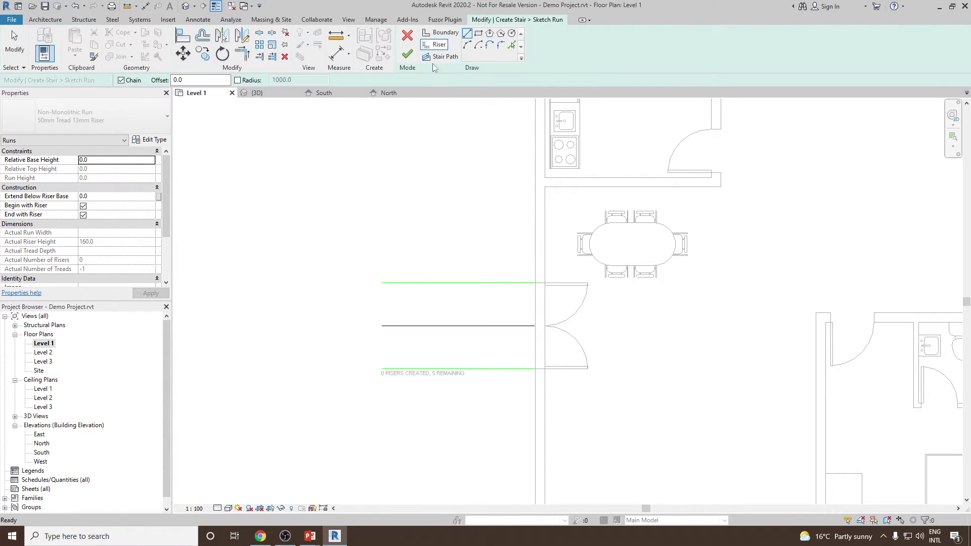
{"action": "left_click", "coordinate": [382, 284]}
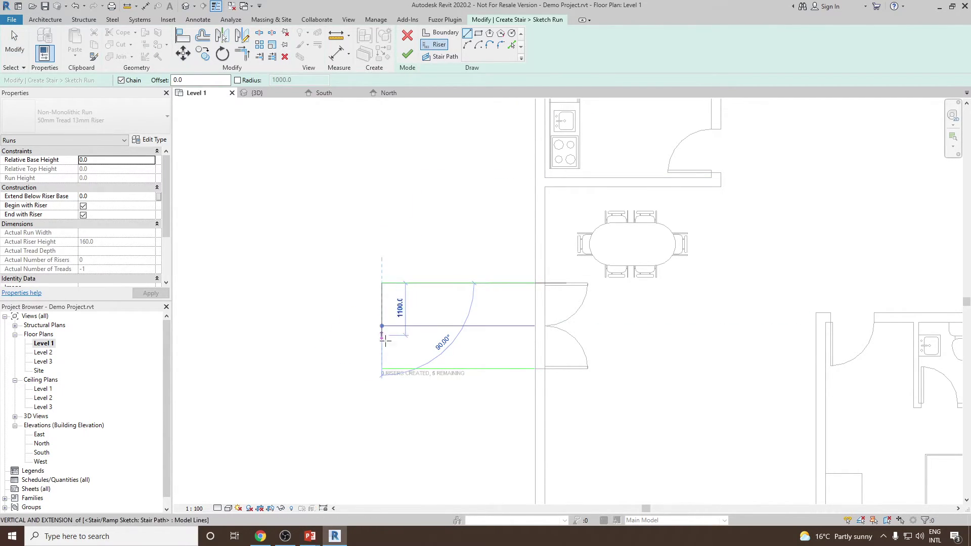
{"action": "left_click", "coordinate": [382, 369]}
{"action": "key", "text": "Escape"}
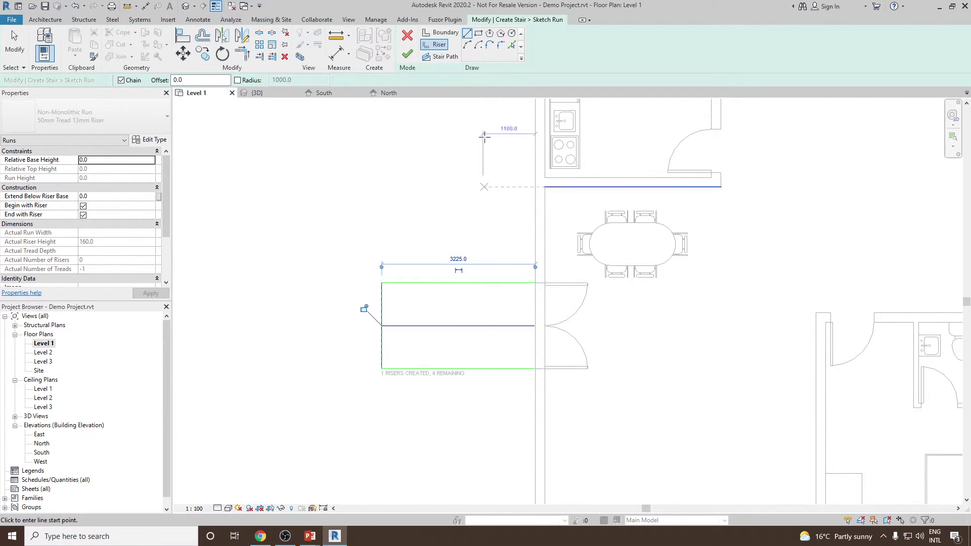
- Draw three start-end-radius arc risers between the top and bottom boundaries
{"action": "left_click", "coordinate": [468, 46]}
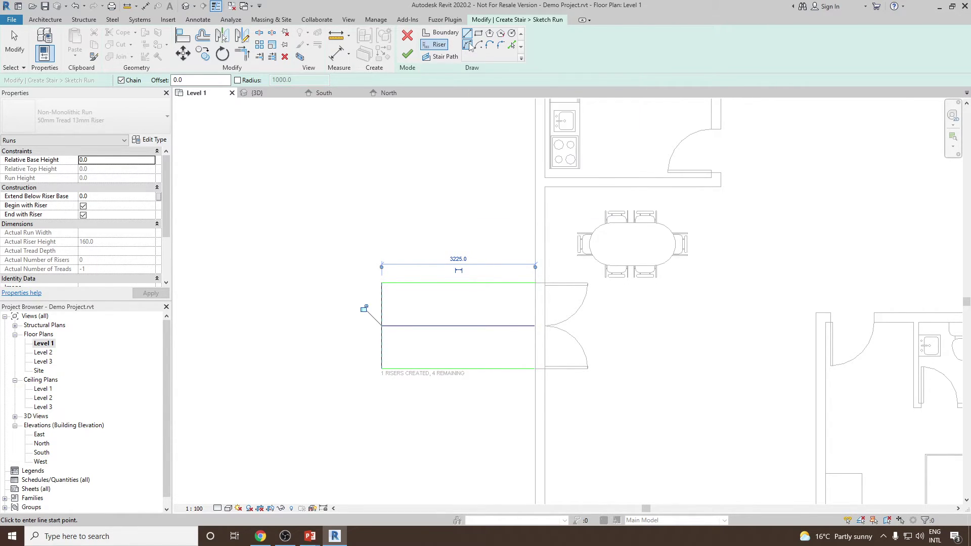
{"action": "left_click", "coordinate": [411, 284]}
{"action": "left_click", "coordinate": [411, 368]}
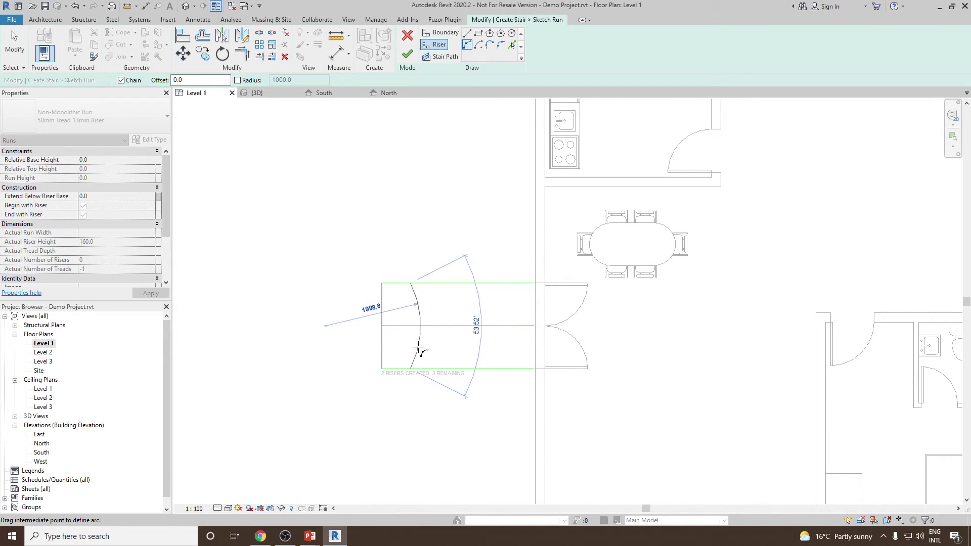
{"action": "left_click", "coordinate": [420, 349]}
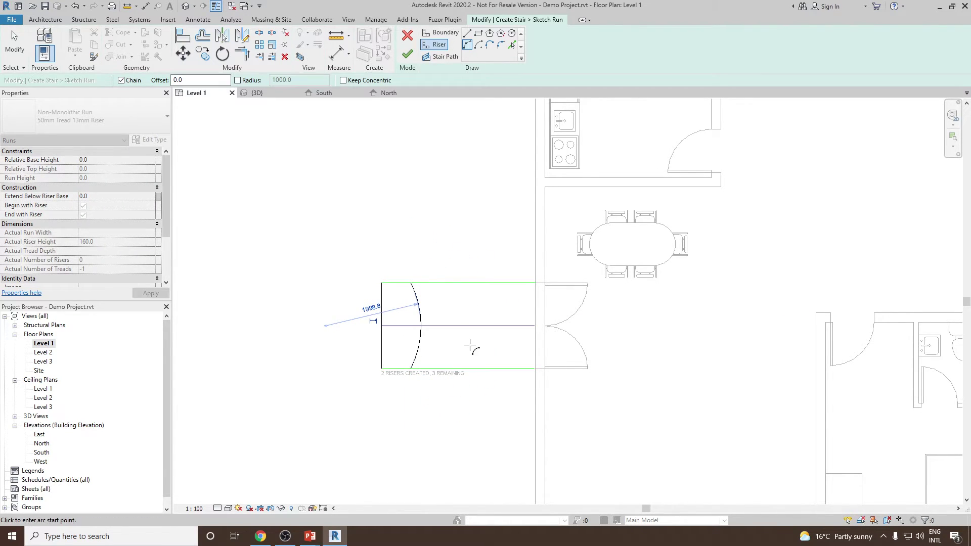
{"action": "left_click", "coordinate": [454, 283]}
{"action": "left_click", "coordinate": [453, 369]}
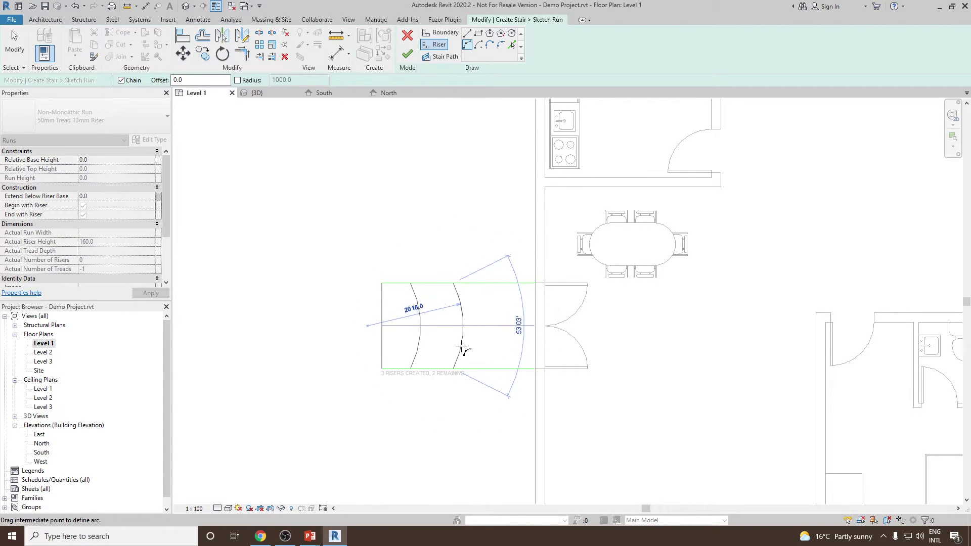
{"action": "left_click", "coordinate": [460, 348]}
{"action": "left_click", "coordinate": [493, 284]}
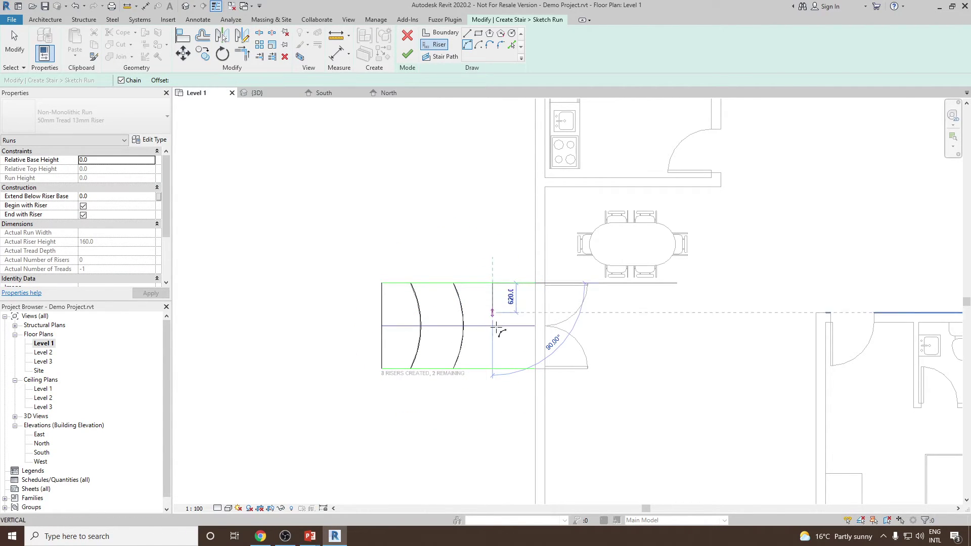
{"action": "left_click", "coordinate": [493, 369]}
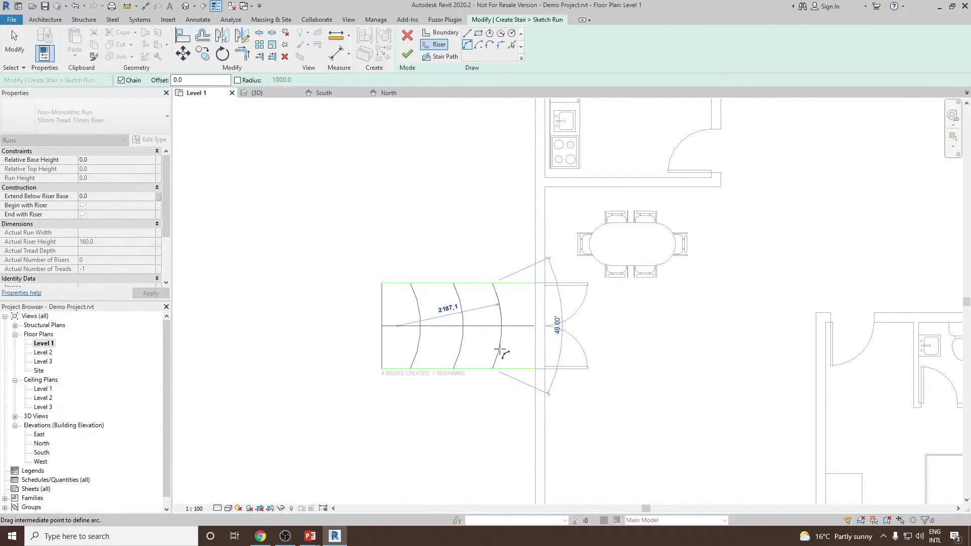
{"action": "left_click", "coordinate": [502, 347]}
- Draw a final straight riser at the door wall
{"action": "left_click", "coordinate": [467, 33]}
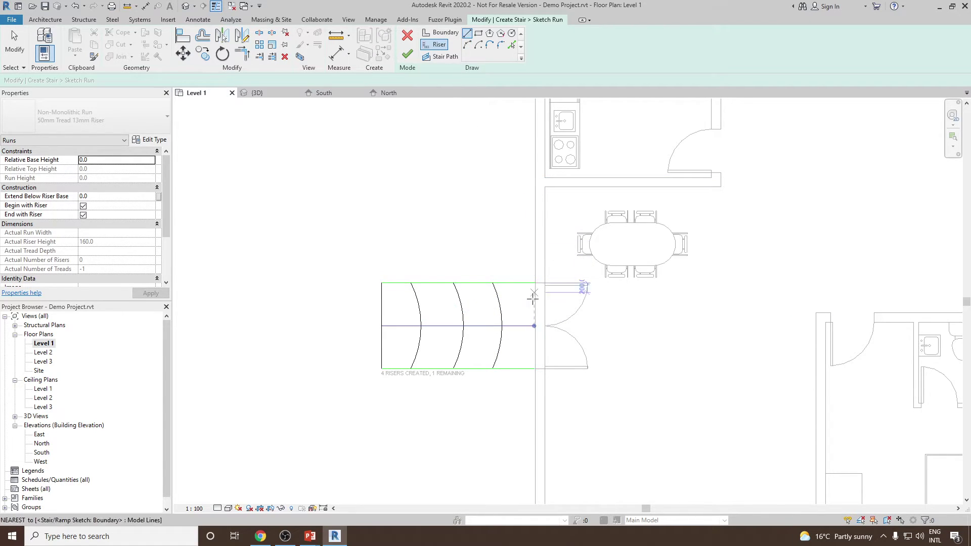
{"action": "left_click", "coordinate": [536, 283]}
{"action": "left_click", "coordinate": [535, 370]}
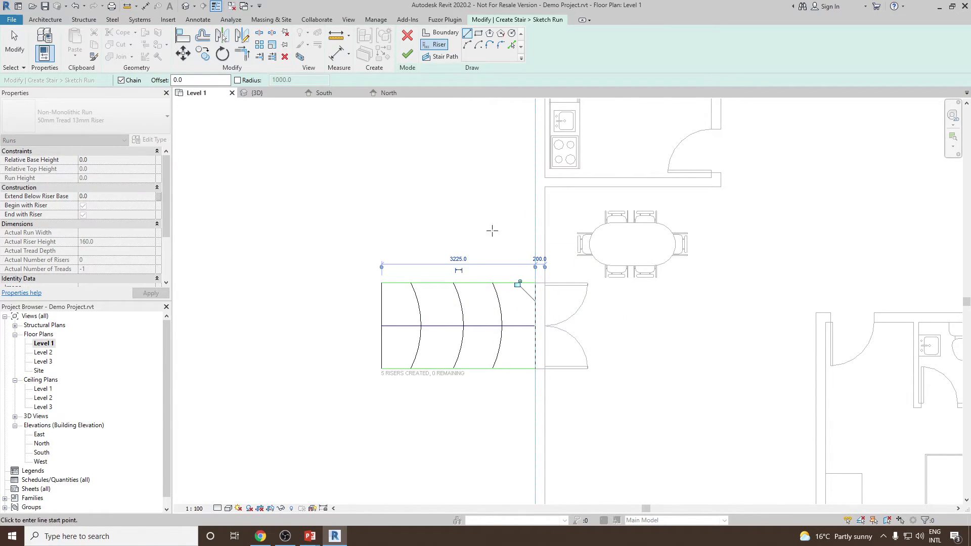
{"action": "key", "text": "Escape"}
{"action": "key", "text": "Escape"}
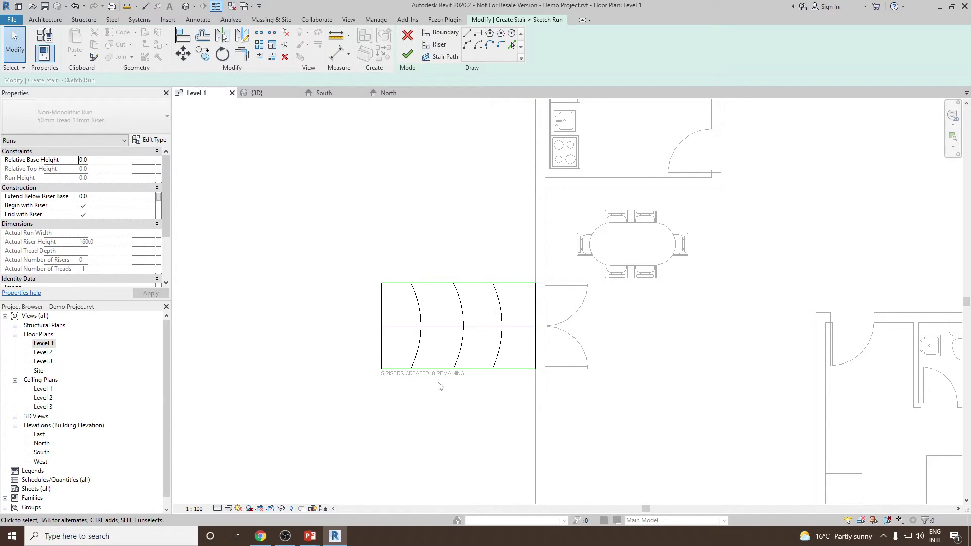
- Finish the run sketch, continuing past the invalid path error after checking the lines
{"action": "left_click", "coordinate": [408, 53]}
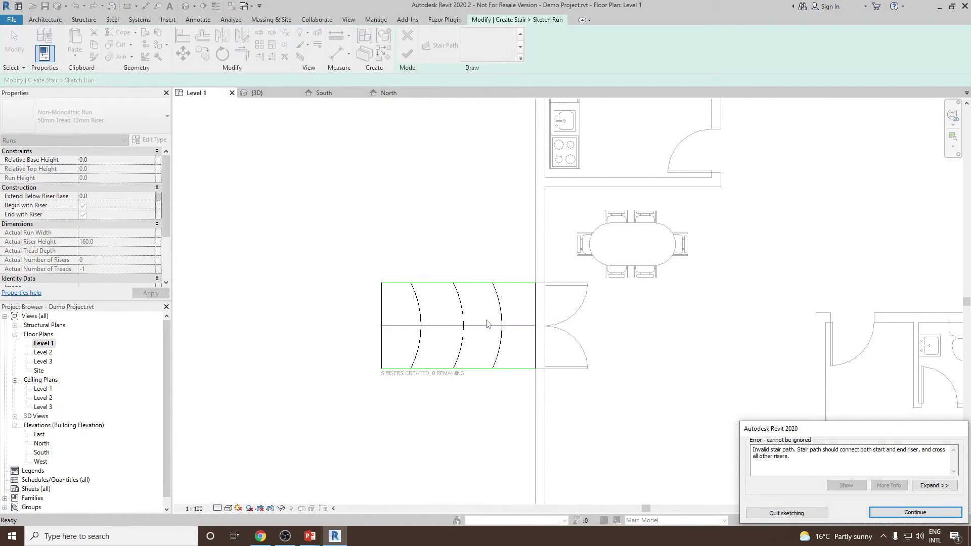
{"action": "middle_click_drag", "start_coordinate": [488, 320], "coordinate": [494, 296]}
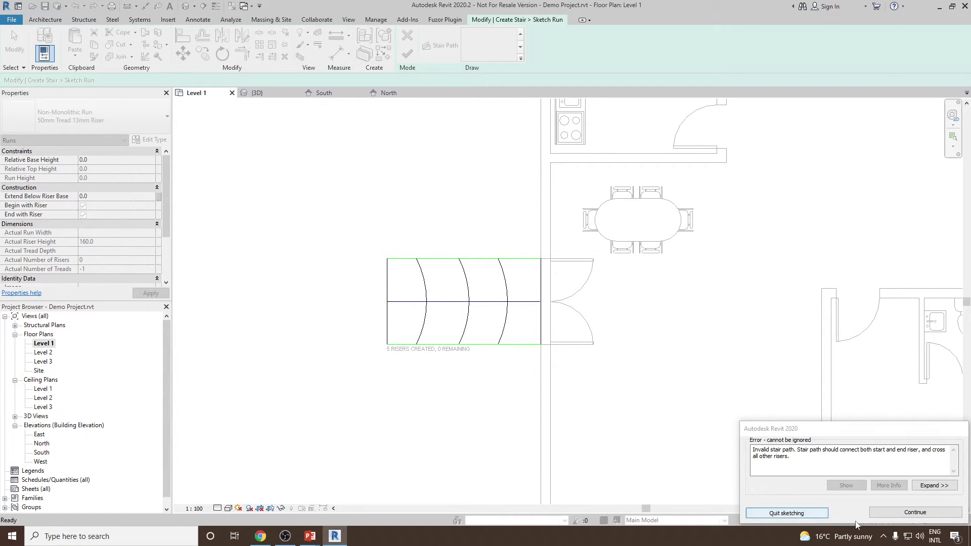
{"action": "left_click", "coordinate": [915, 513]}
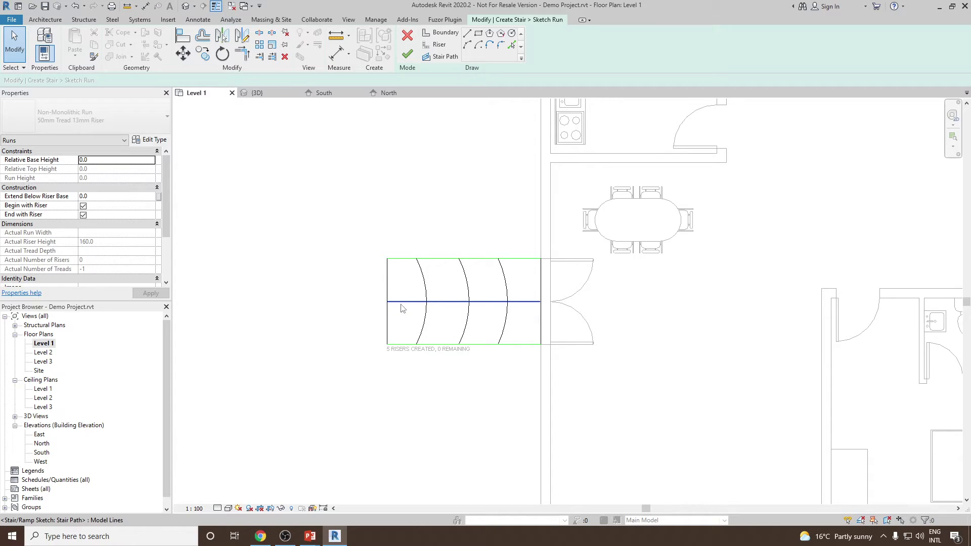
{"action": "left_click", "coordinate": [388, 322]}
{"action": "left_click", "coordinate": [438, 302]}
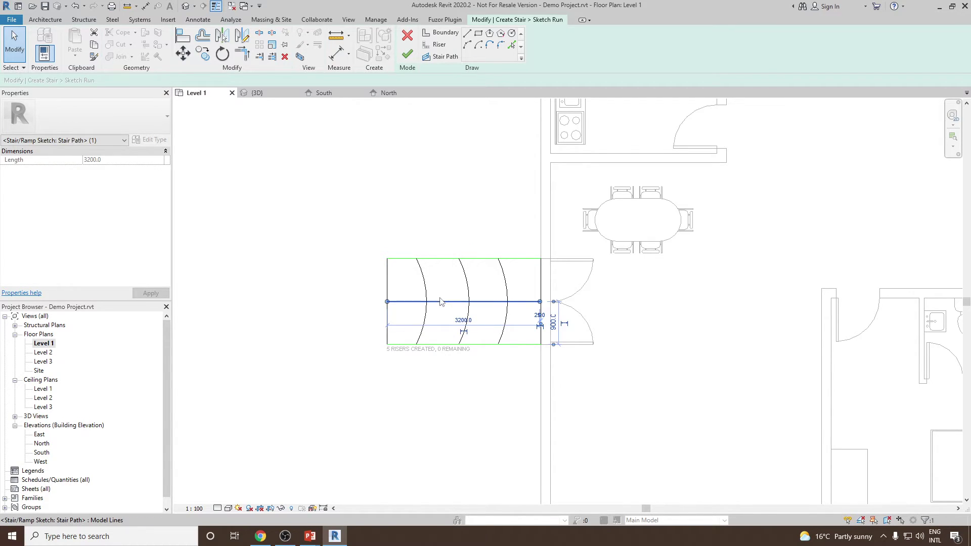
{"action": "left_click", "coordinate": [478, 194]}
{"action": "left_click", "coordinate": [407, 53]}
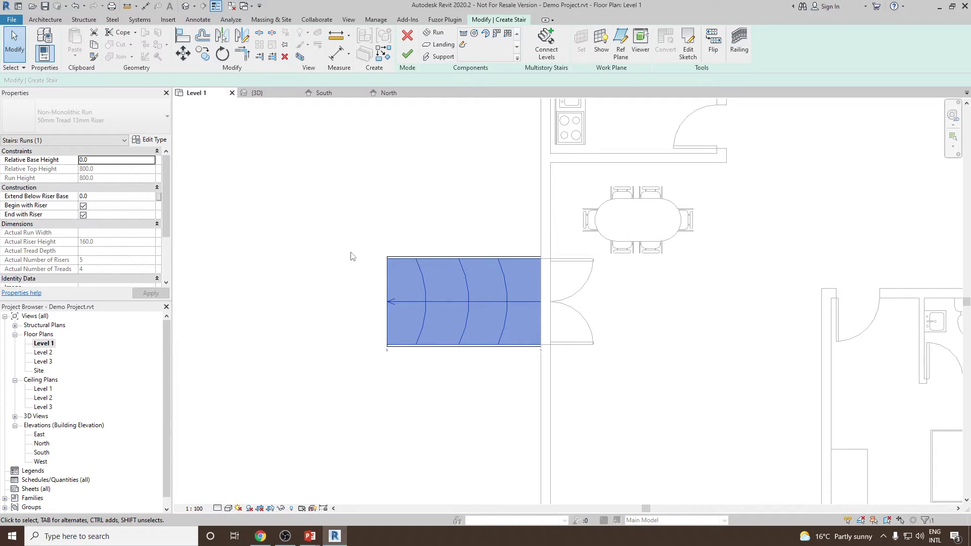
- Flip the stair run's direction, finish the stair, and dismiss the save reminder
{"action": "left_click", "coordinate": [351, 279]}
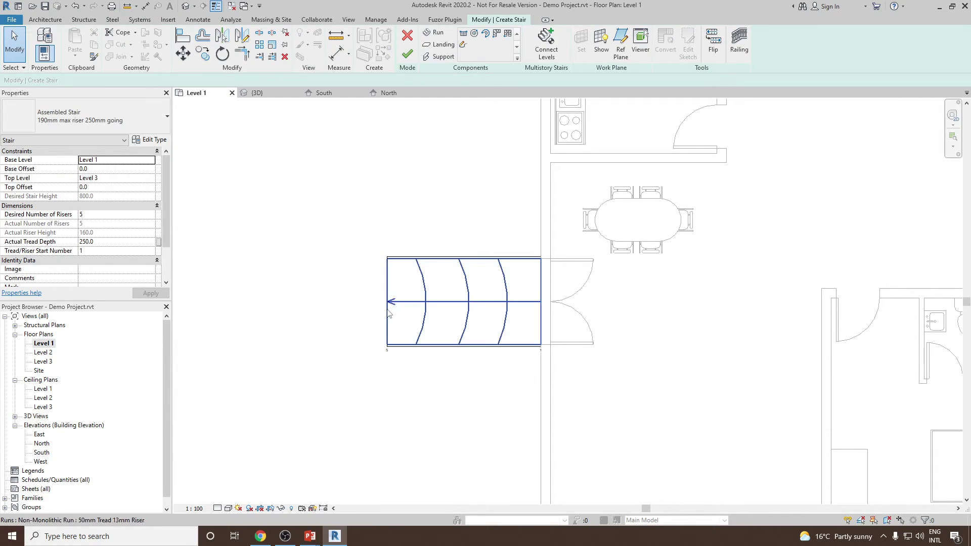
{"action": "left_click", "coordinate": [404, 320]}
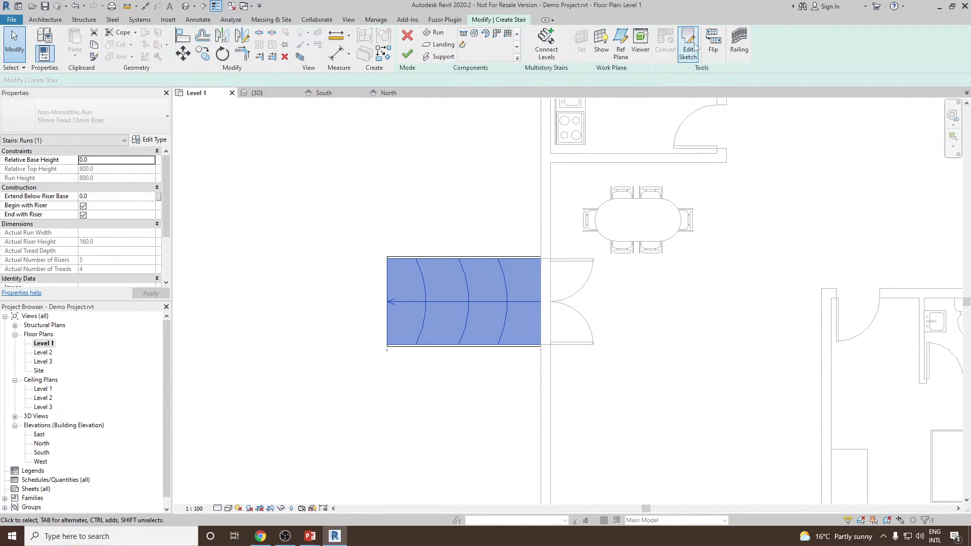
{"action": "left_click", "coordinate": [715, 51]}
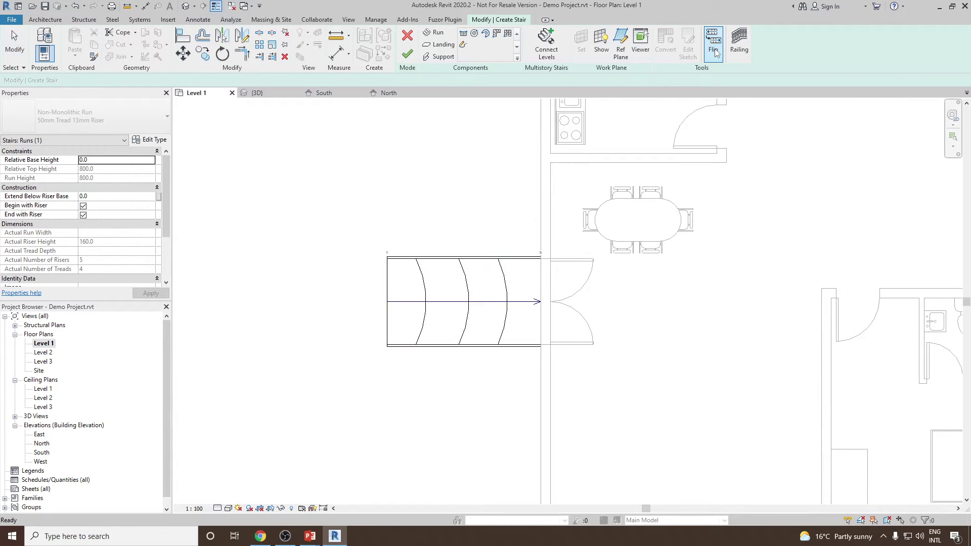
{"action": "left_click", "coordinate": [409, 55]}
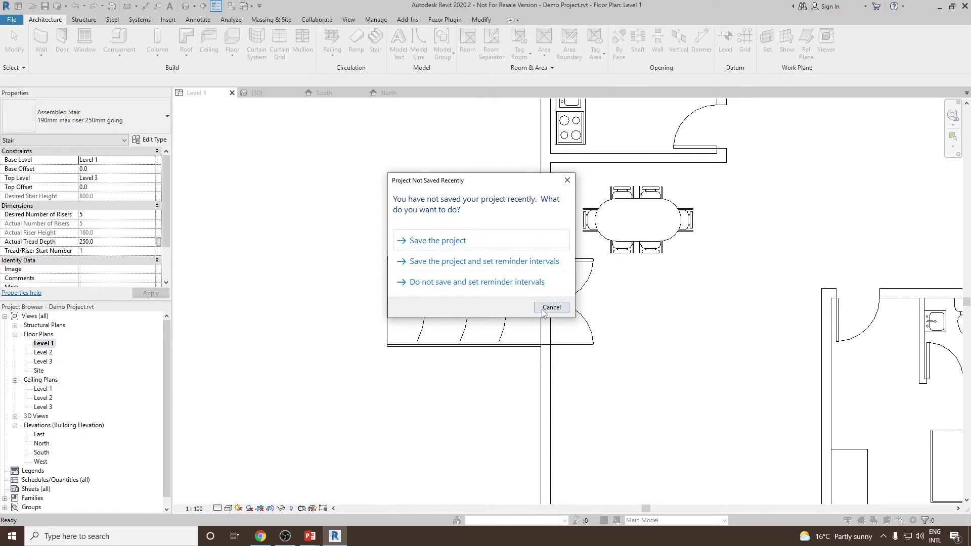
{"action": "left_click", "coordinate": [551, 308]}
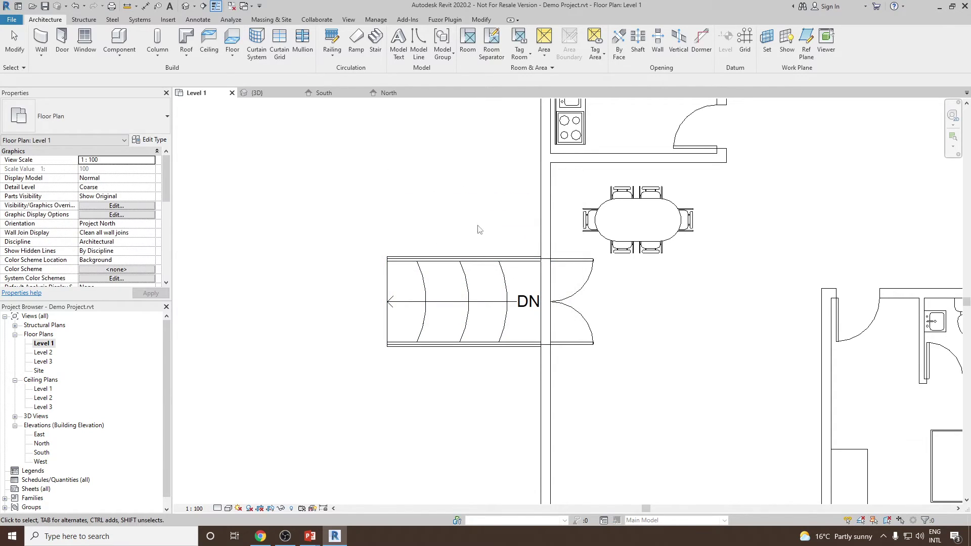
- Open the default 3D view and orbit to bring the entrance stair into view
{"action": "left_click", "coordinate": [185, 6]}
{"action": "middle_click_drag", "start_coordinate": [437, 229], "coordinate": [642, 244], "text": "shift"}
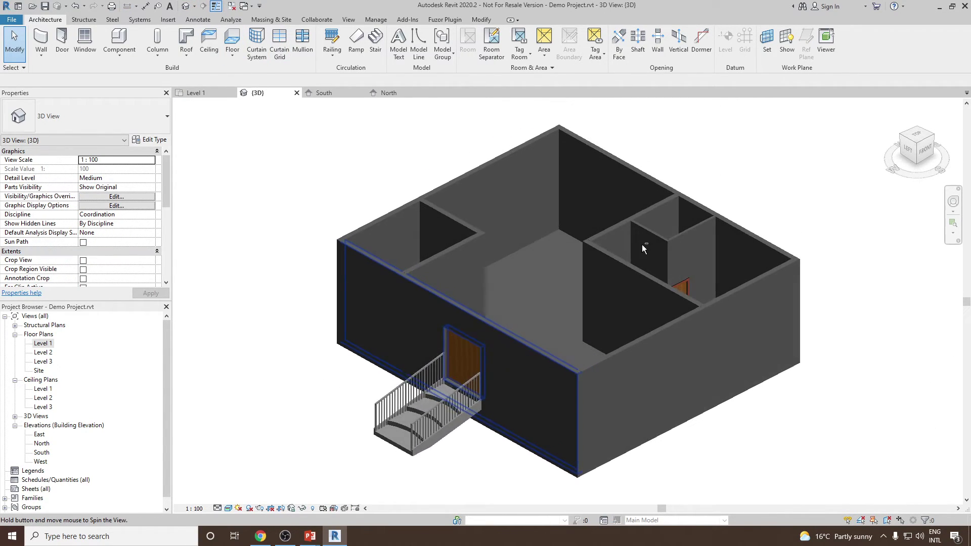
{"action": "scroll", "coordinate": [452, 426], "scroll_direction": "up", "scroll_amount": 6}
{"action": "scroll", "coordinate": [616, 389], "scroll_direction": "up", "scroll_amount": 2}
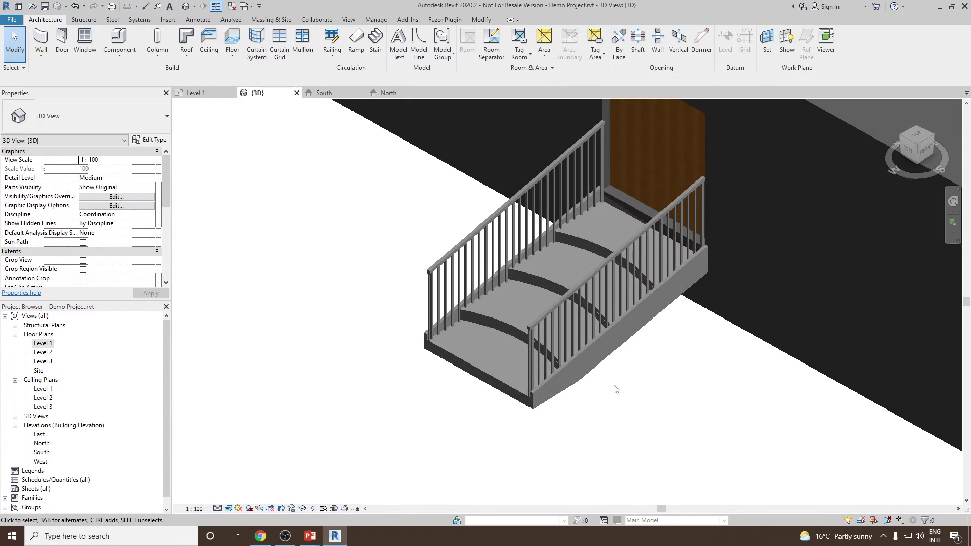
{"action": "middle_click_drag", "start_coordinate": [478, 354], "coordinate": [463, 383]}
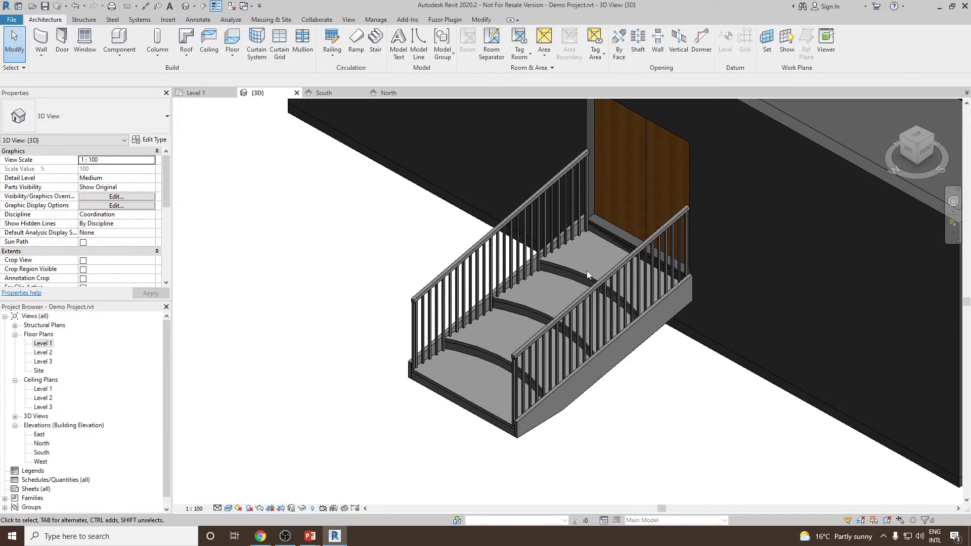
{"action": "scroll", "coordinate": [538, 305], "scroll_direction": "down", "scroll_amount": 5}
{"action": "middle_click_drag", "start_coordinate": [538, 305], "coordinate": [514, 381], "text": "shift"}
{"action": "scroll", "coordinate": [538, 337], "scroll_direction": "up", "scroll_amount": 5}
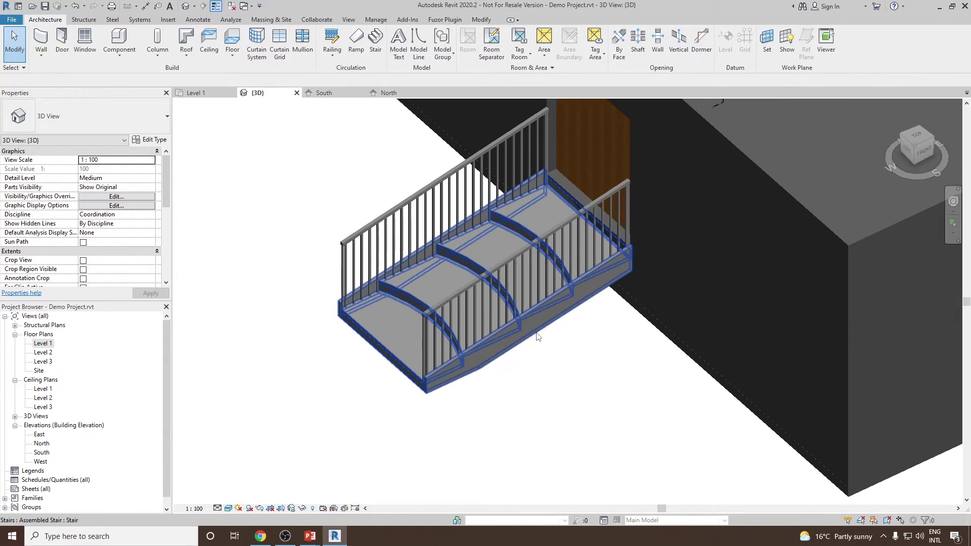
{"action": "middle_click_drag", "start_coordinate": [538, 336], "coordinate": [538, 375]}
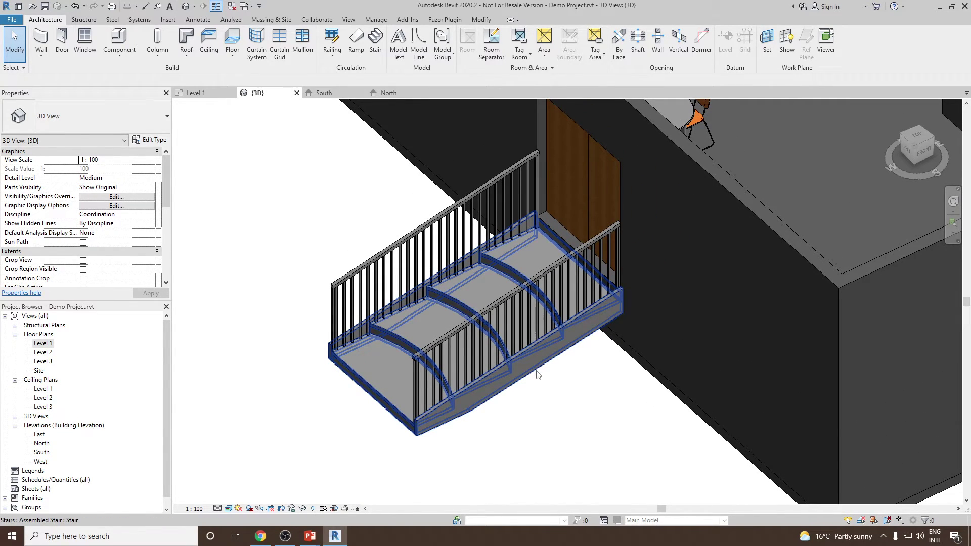
- Delete the curved-riser stair and return to the Level 1 plan
{"action": "left_click", "coordinate": [537, 374]}
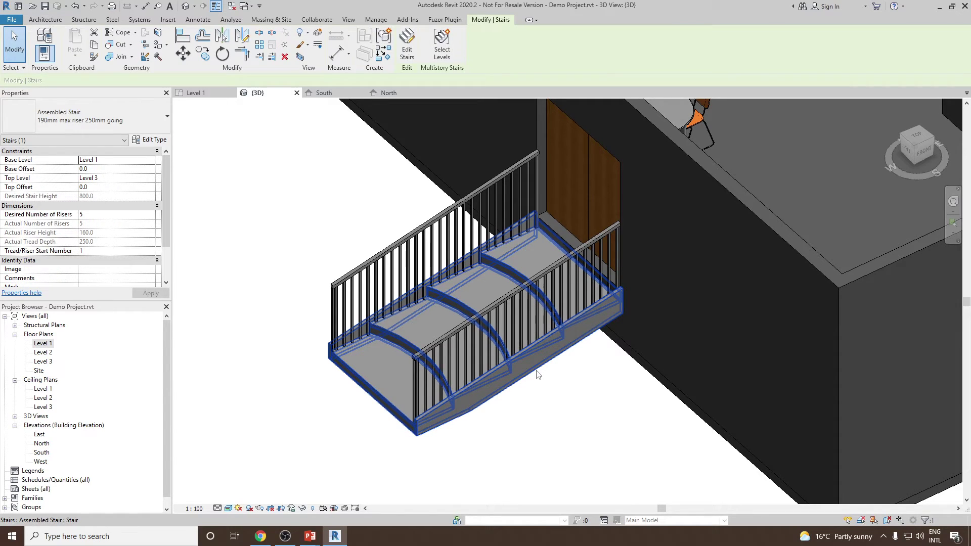
{"action": "key", "text": "Delete"}
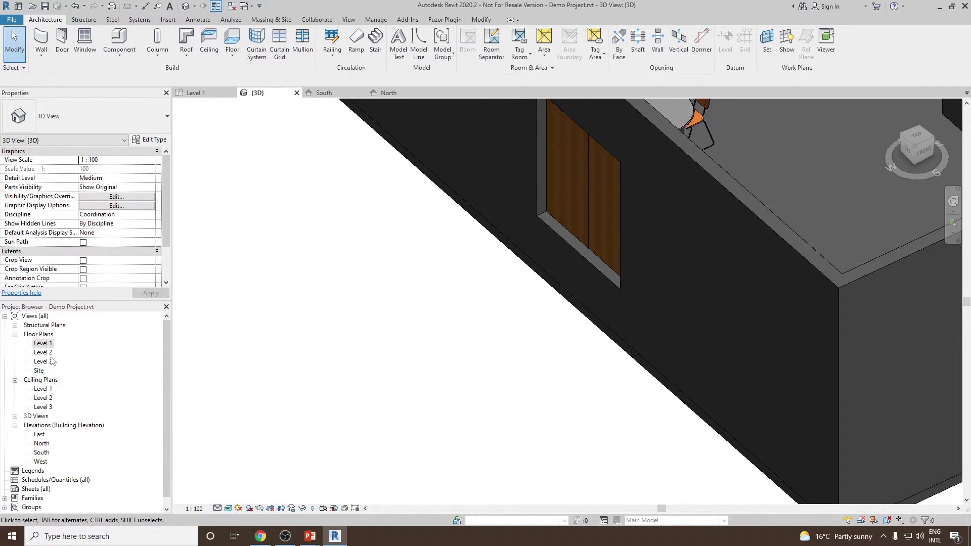
{"action": "double_click", "coordinate": [43, 344]}
{"action": "scroll", "coordinate": [479, 260], "scroll_direction": "down", "scroll_amount": 3}
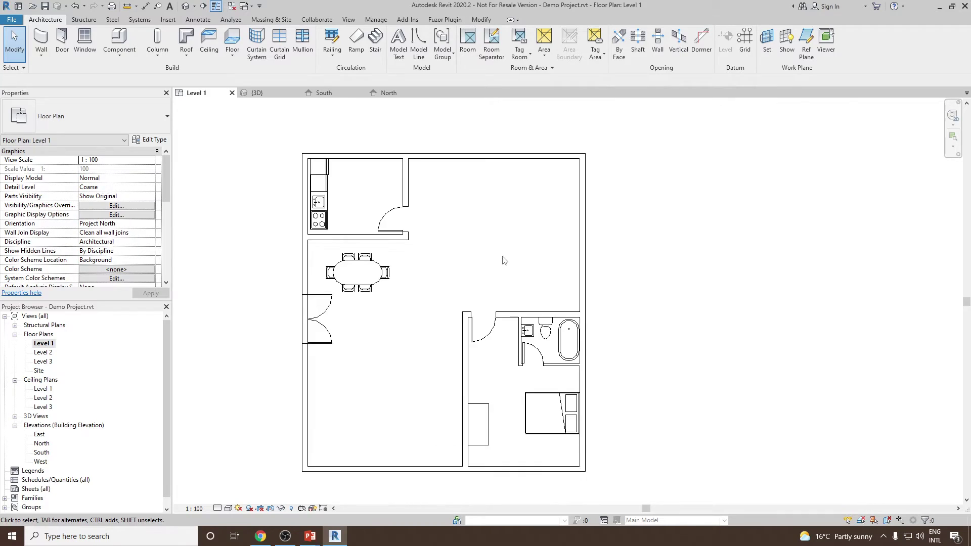
- Start a new stair with its Top Level set to Level 2
{"action": "scroll", "coordinate": [490, 205], "scroll_direction": "up", "scroll_amount": 1}
{"action": "left_click", "coordinate": [375, 48]}
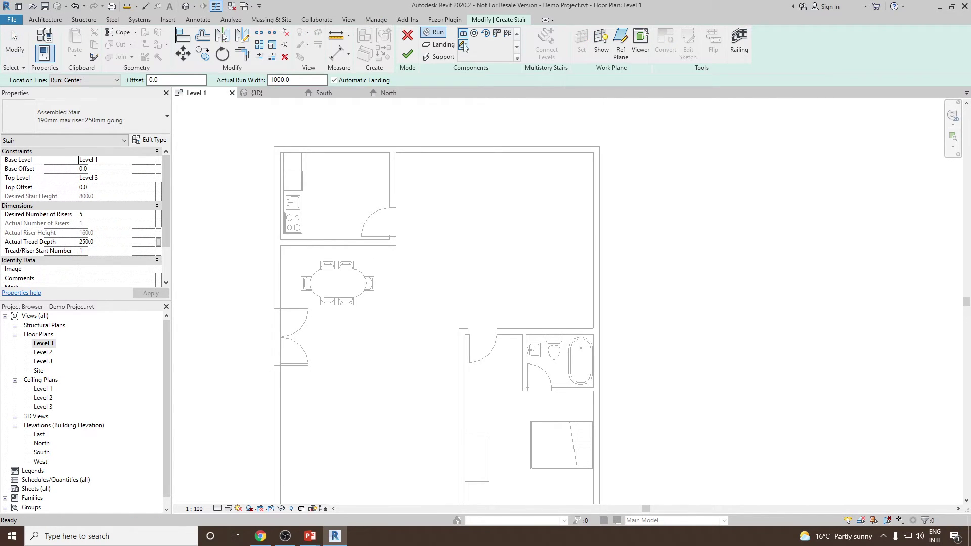
{"action": "left_click", "coordinate": [448, 205]}
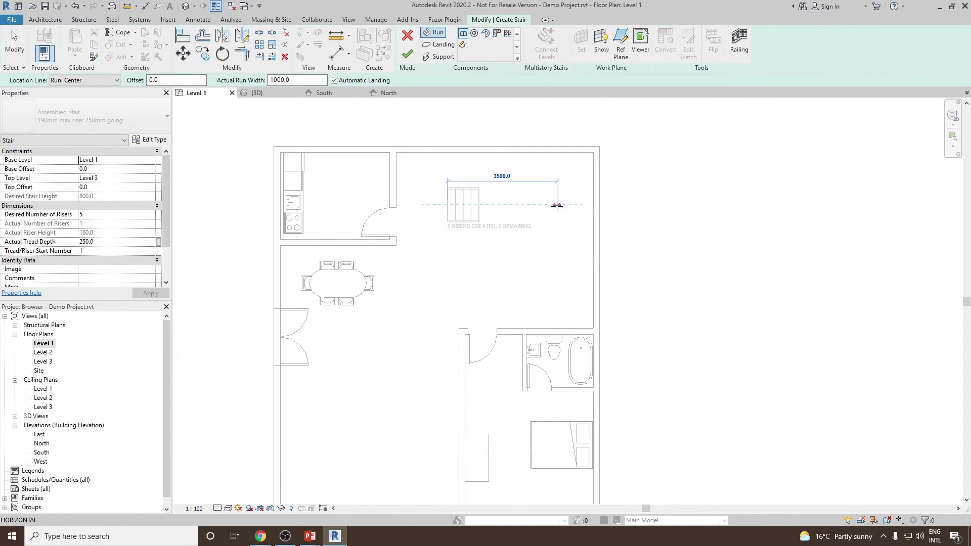
{"action": "key", "text": "Escape"}
{"action": "key", "text": "Escape"}
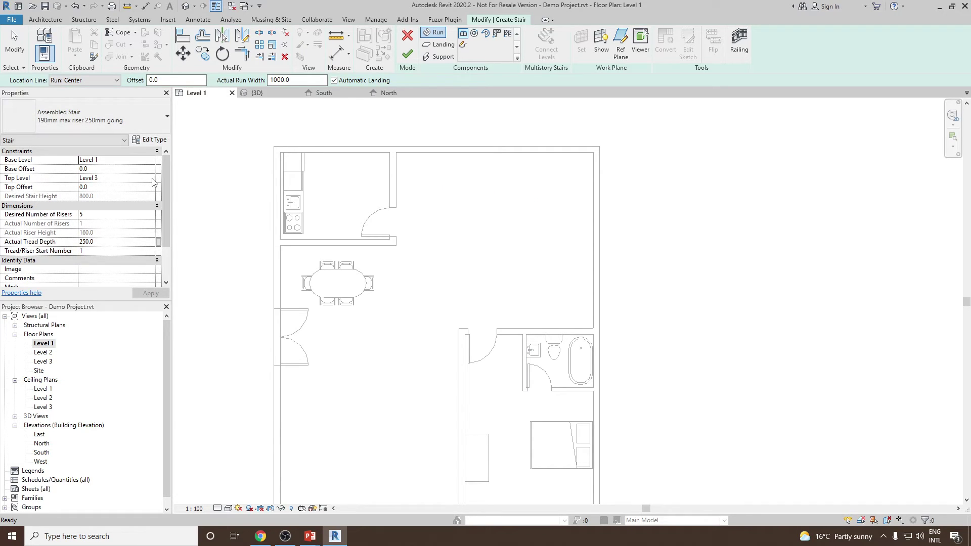
{"action": "left_click", "coordinate": [152, 179]}
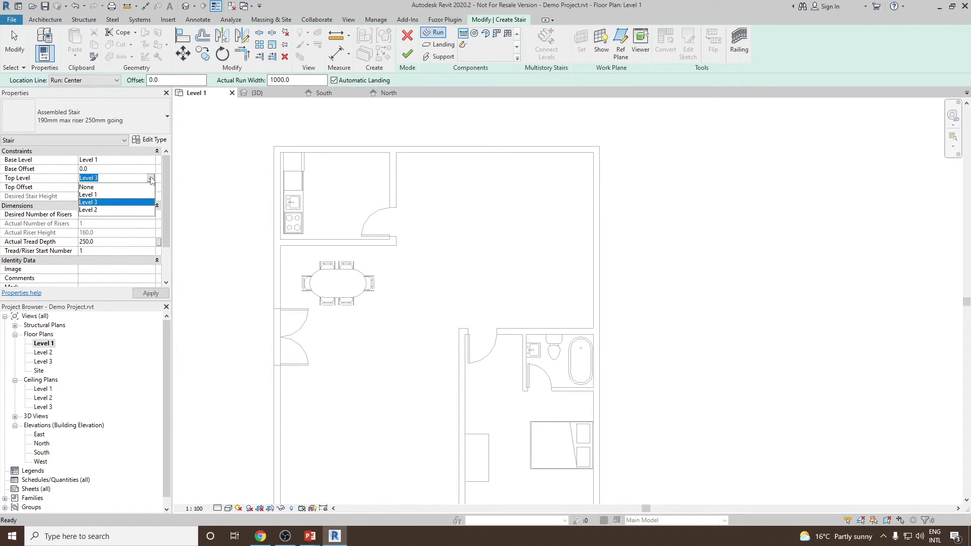
{"action": "left_click", "coordinate": [120, 211]}
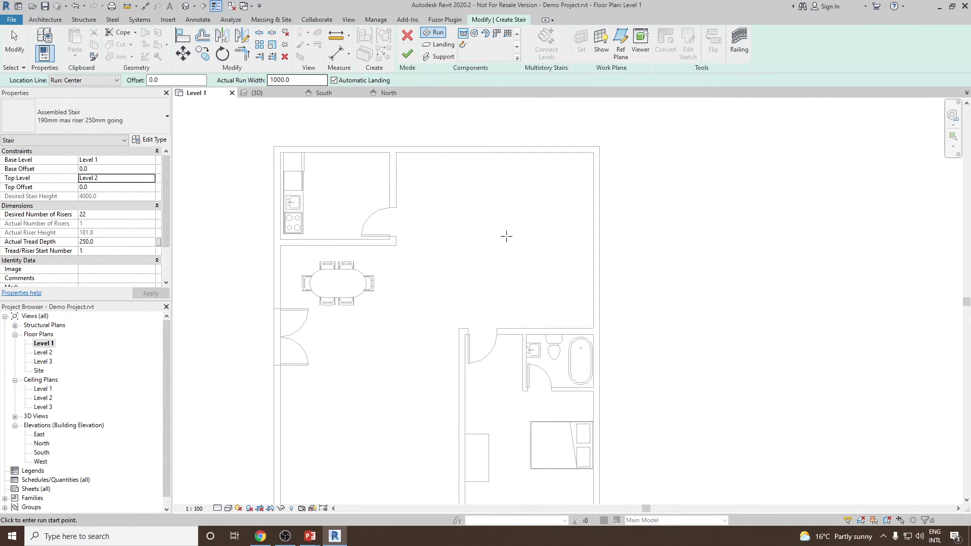
{"action": "left_click", "coordinate": [441, 204]}
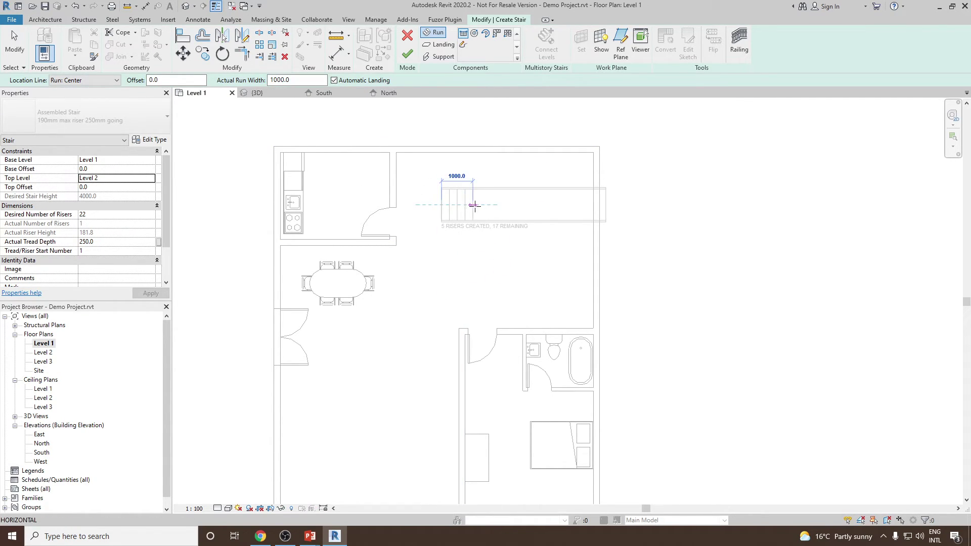
{"action": "key", "text": "Escape"}
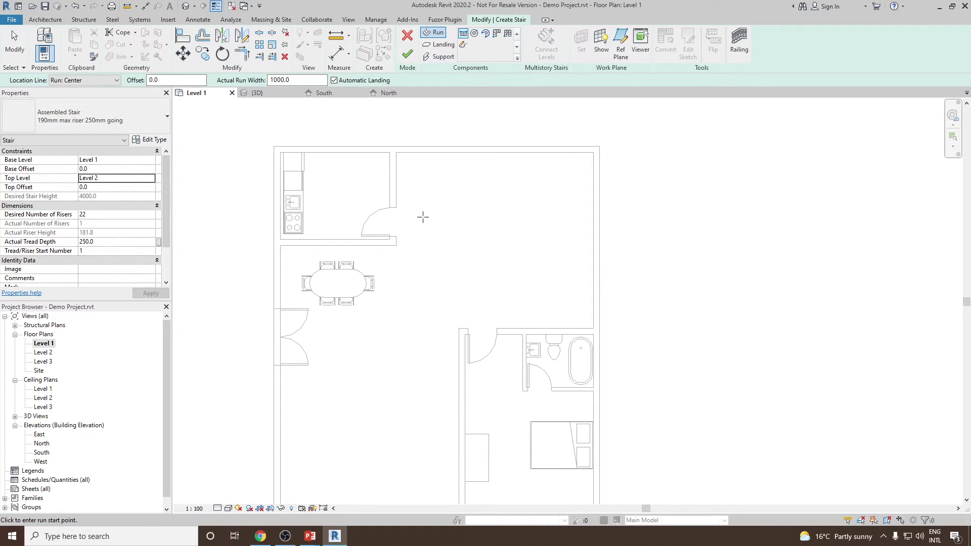
- Draw a 22-riser run up along the wall from the bottom and finish the stair
{"action": "middle_click_drag", "start_coordinate": [424, 369], "coordinate": [470, 277]}
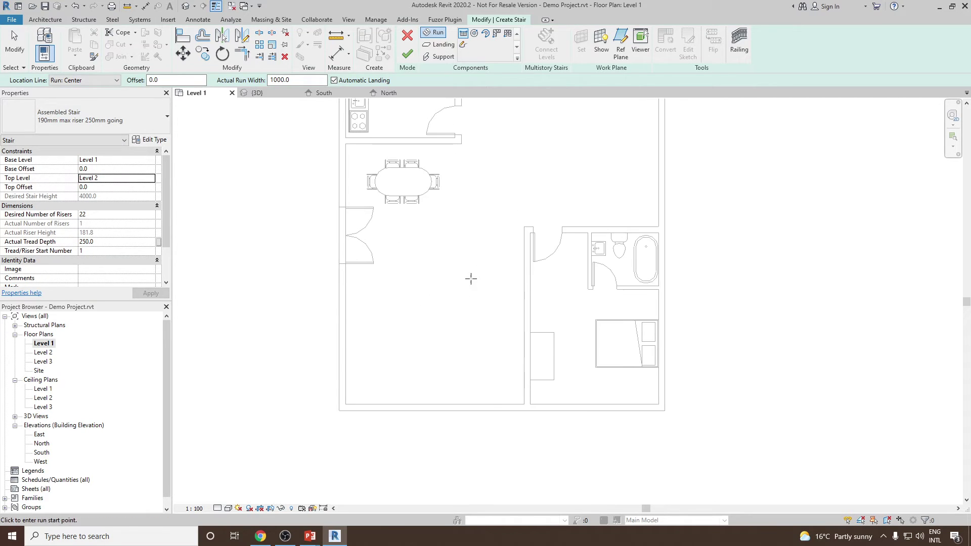
{"action": "left_click", "coordinate": [461, 392]}
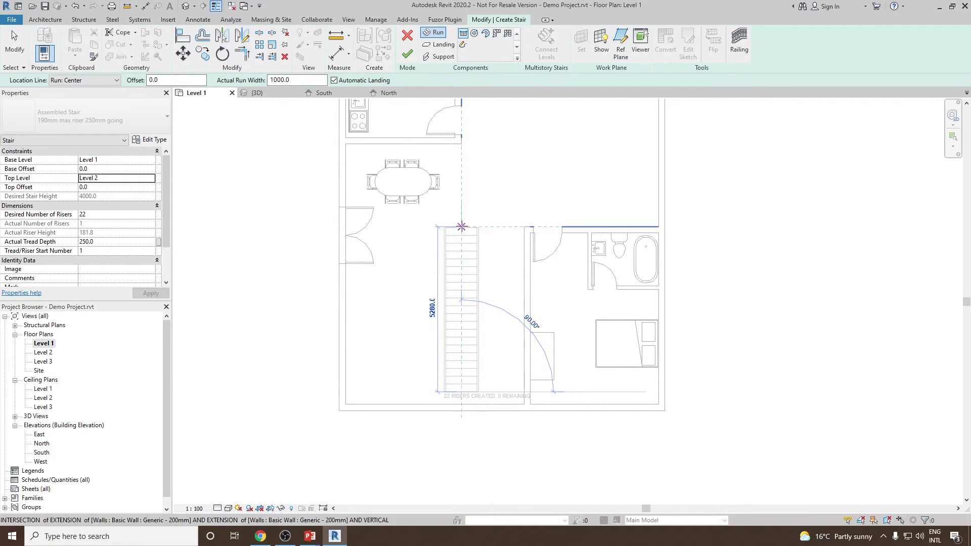
{"action": "left_click", "coordinate": [462, 229]}
{"action": "key", "text": "Escape"}
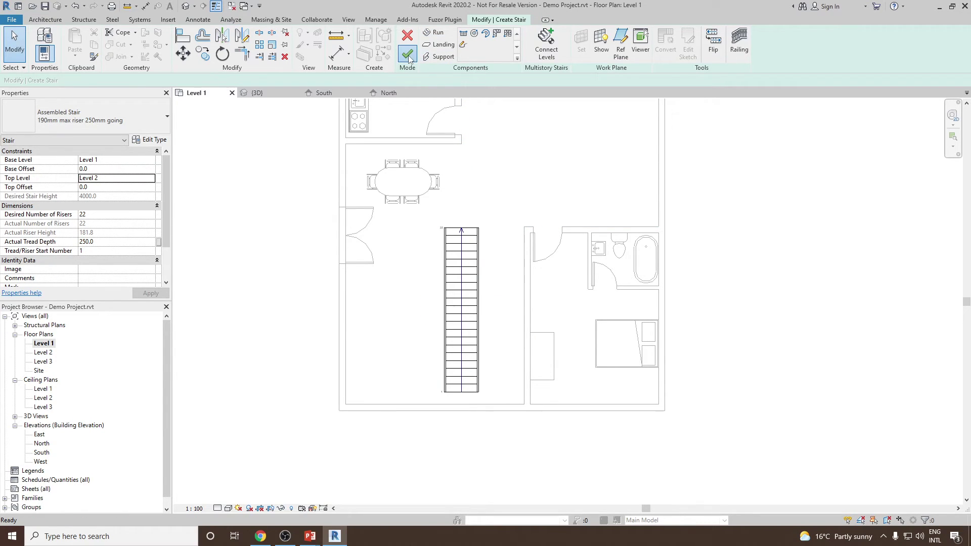
{"action": "left_click", "coordinate": [408, 55]}
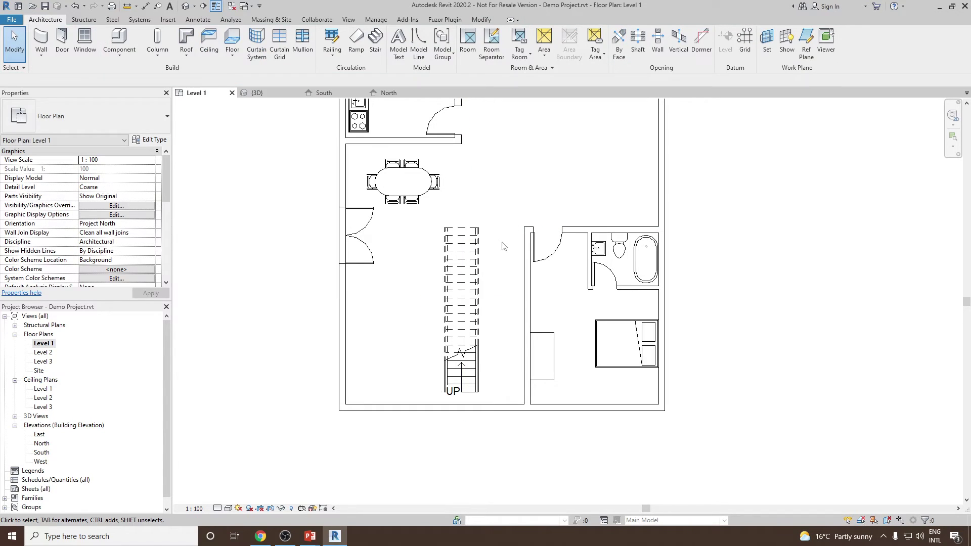
{"action": "left_click", "coordinate": [184, 6]}
{"action": "middle_click_drag", "start_coordinate": [511, 281], "coordinate": [578, 310], "text": "shift"}
{"action": "middle_click_drag", "start_coordinate": [517, 288], "coordinate": [501, 291], "text": "shift"}
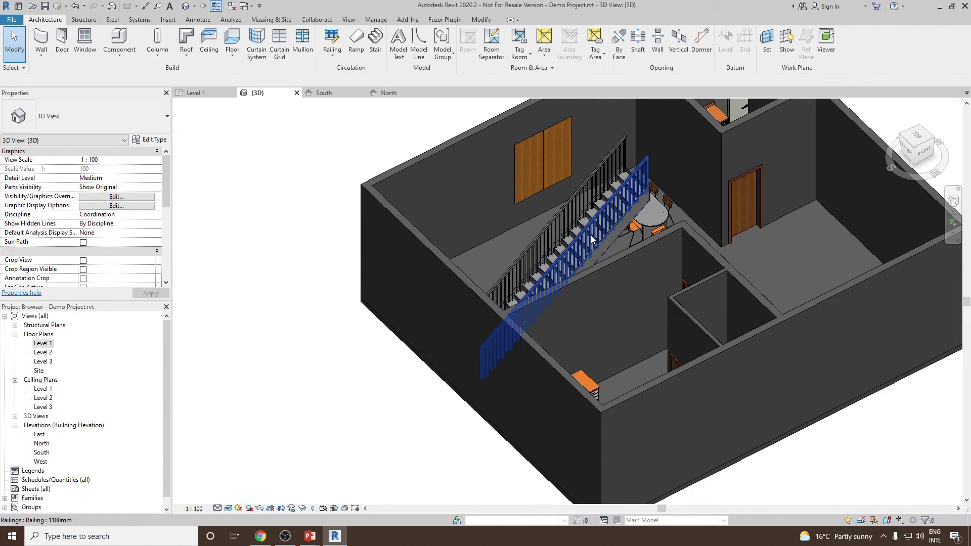
{"action": "left_click", "coordinate": [318, 289]}
{"action": "double_click", "coordinate": [42, 346]}
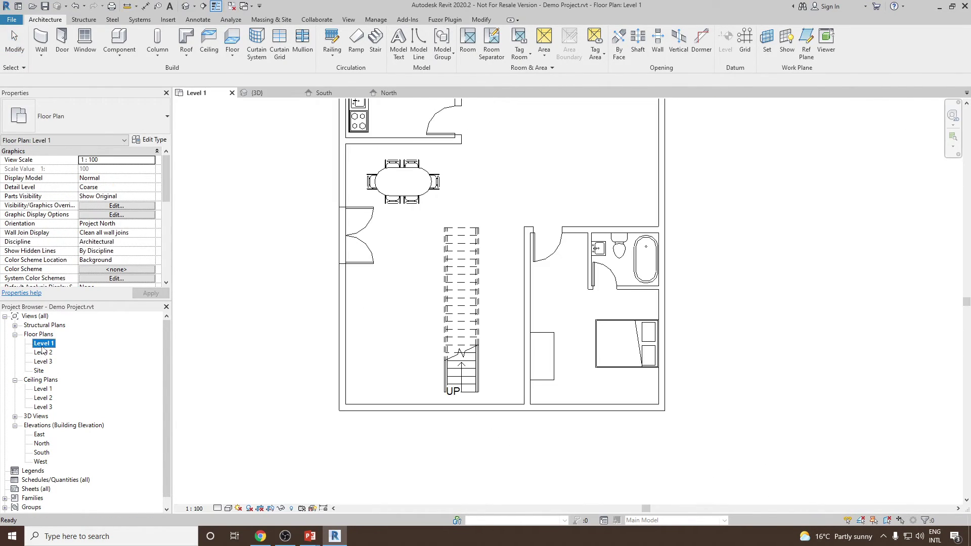
{"action": "right_click", "coordinate": [495, 292]}
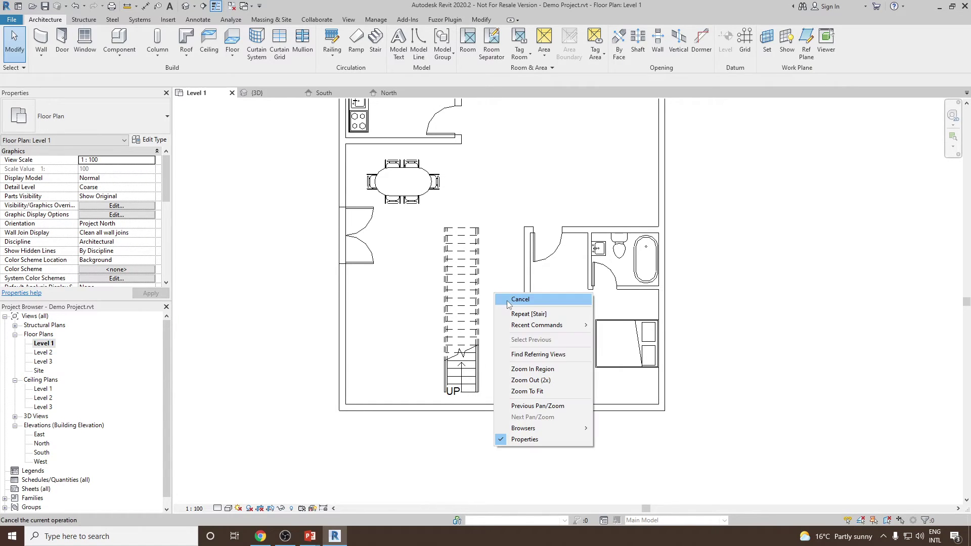
{"action": "left_click", "coordinate": [511, 299]}
{"action": "left_click", "coordinate": [469, 393]}
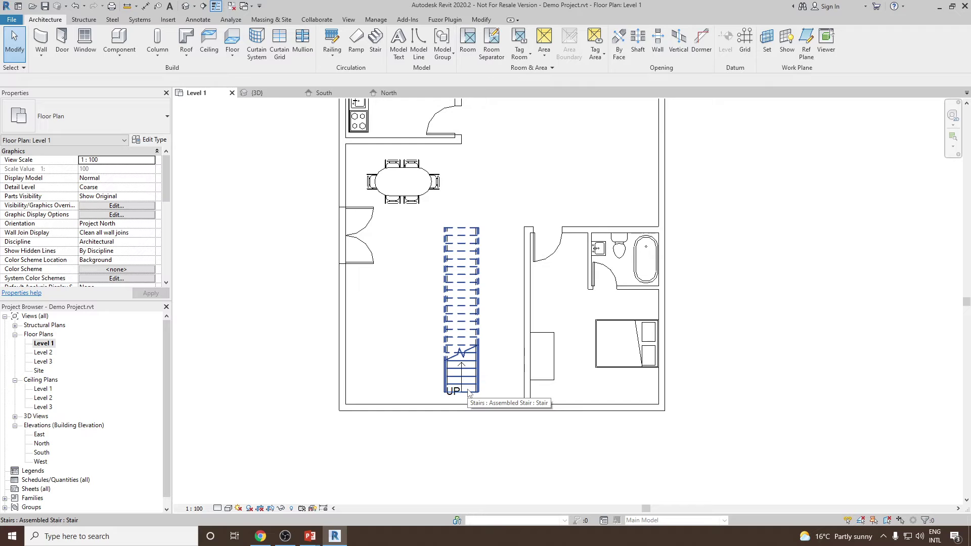
{"action": "left_click", "coordinate": [488, 382]}
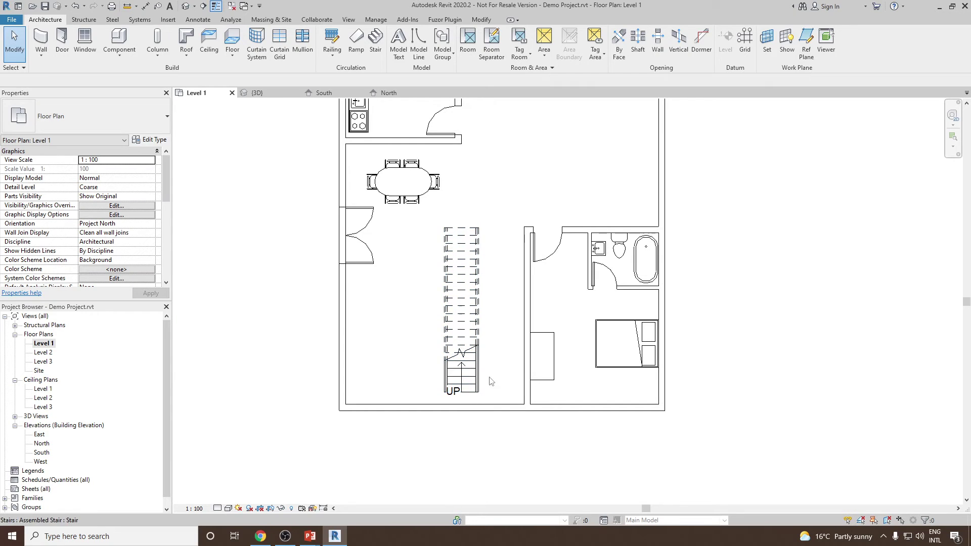
{"action": "scroll", "coordinate": [506, 354], "scroll_direction": "up", "scroll_amount": 1}
{"action": "scroll", "coordinate": [517, 360], "scroll_direction": "up", "scroll_amount": 1}
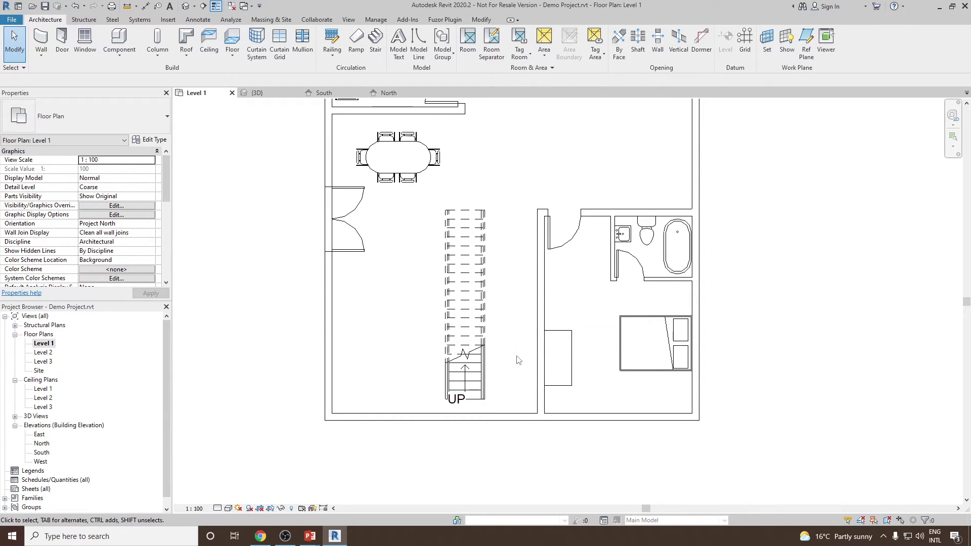
{"action": "left_click", "coordinate": [472, 400]}
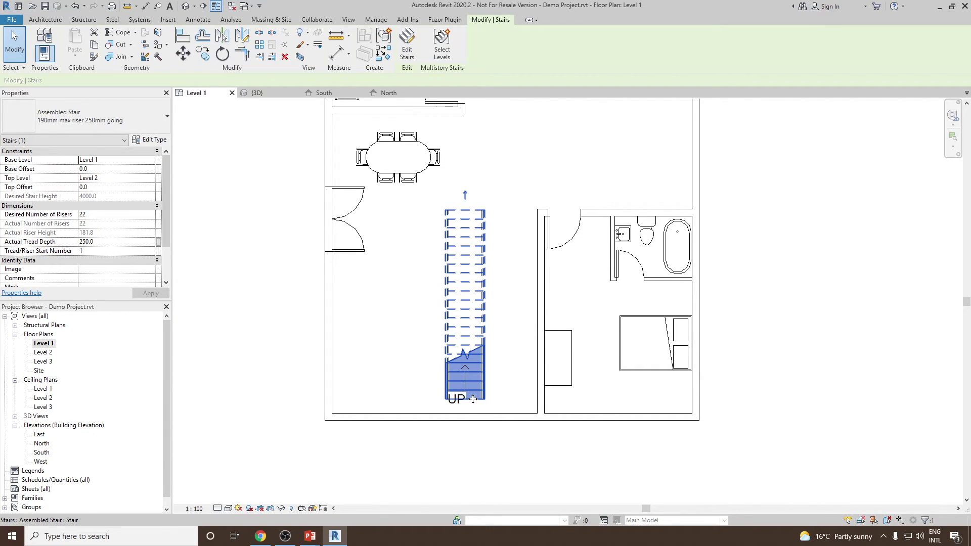
- Select the stair run and convert it to a sketch-based run
{"action": "left_click", "coordinate": [407, 51]}
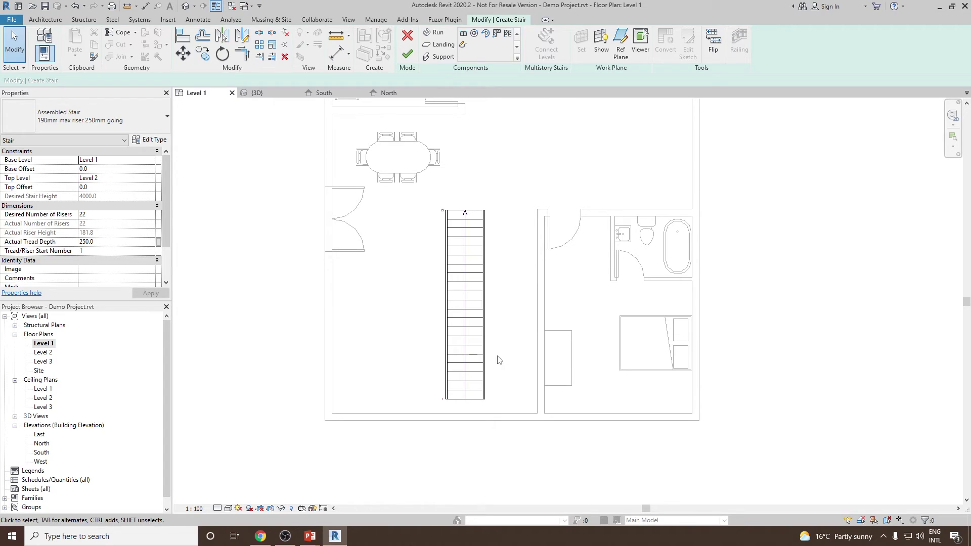
{"action": "left_click", "coordinate": [472, 380]}
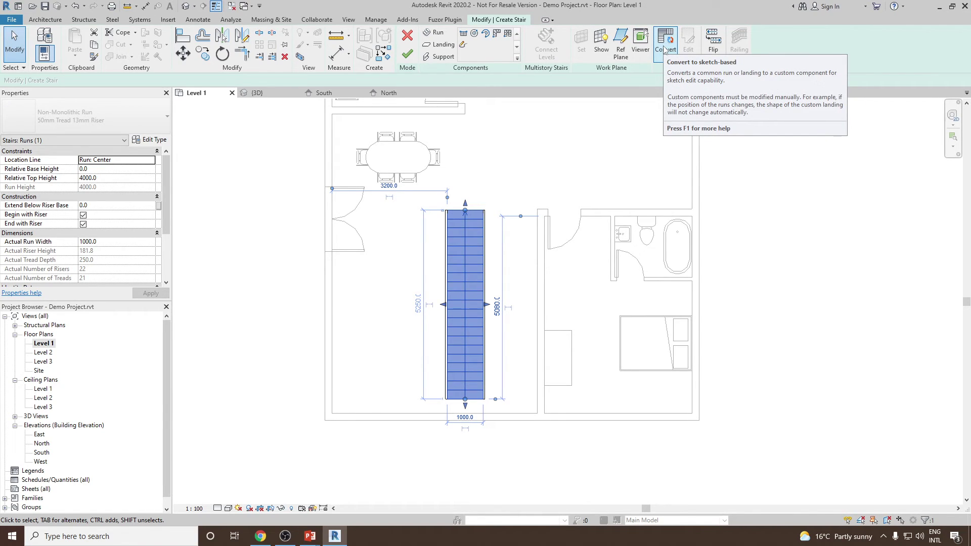
{"action": "left_click", "coordinate": [665, 49]}
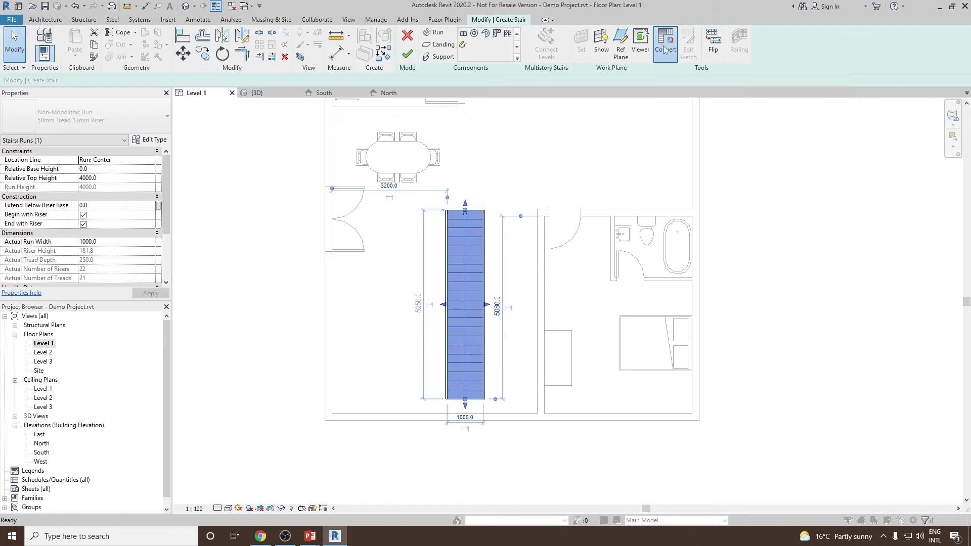
{"action": "left_click", "coordinate": [558, 281]}
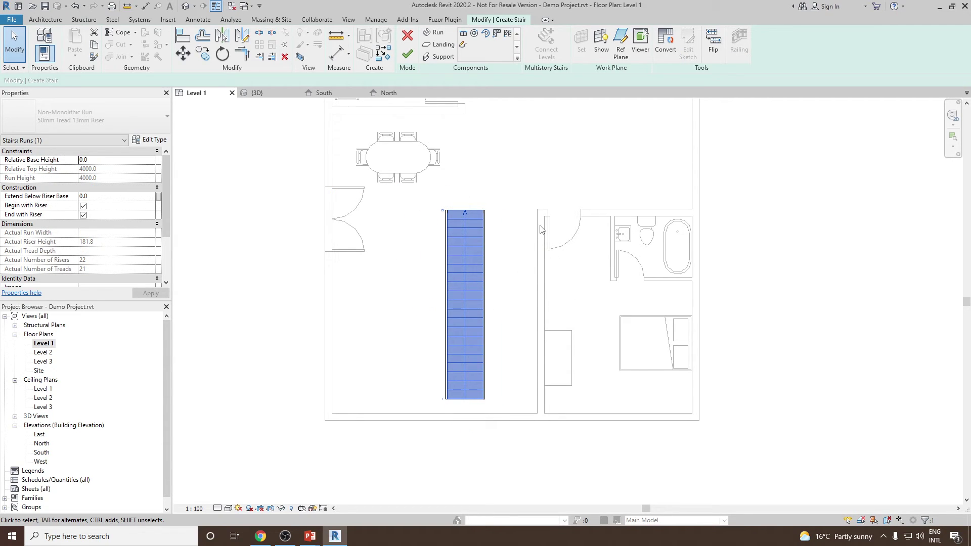
- Reselect the converted run and open its sketch for editing
{"action": "left_click", "coordinate": [518, 217]}
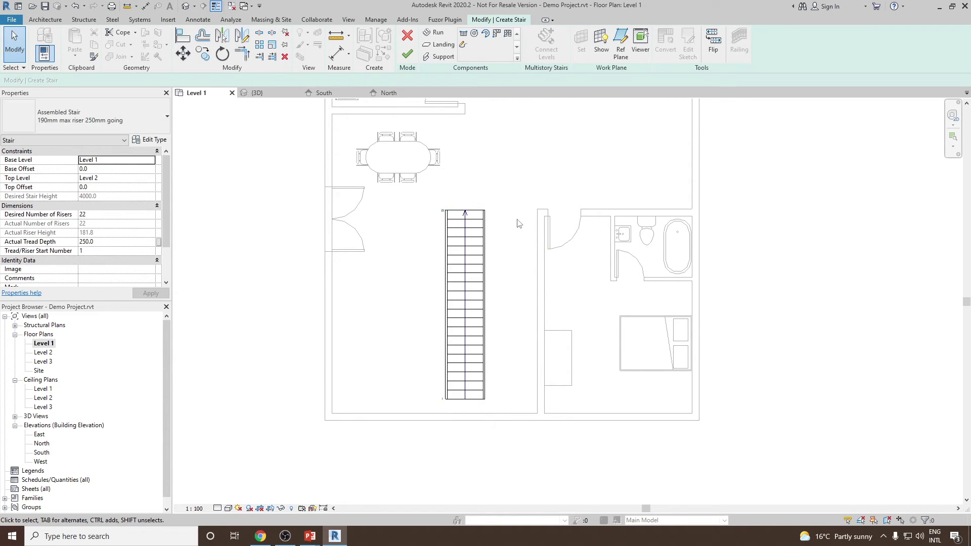
{"action": "left_click", "coordinate": [469, 284]}
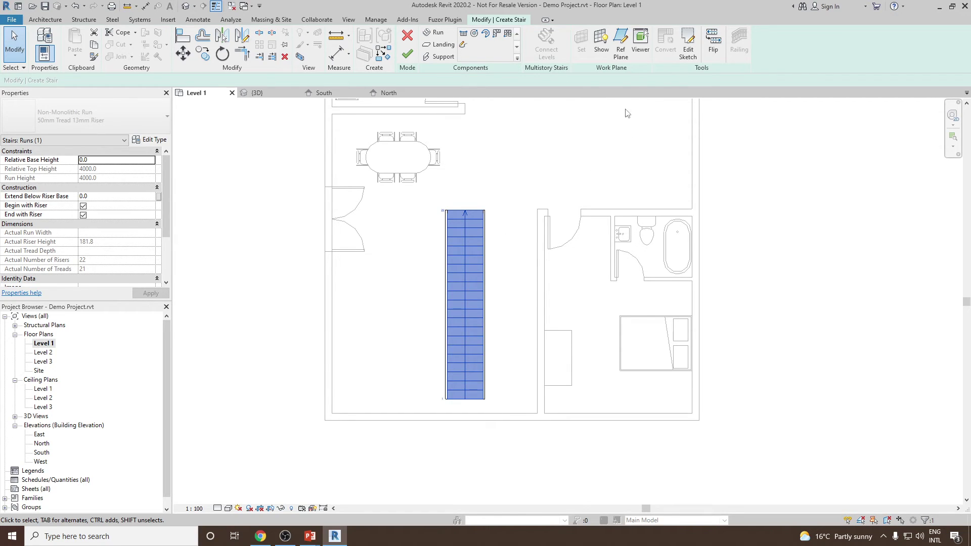
{"action": "left_click", "coordinate": [507, 195]}
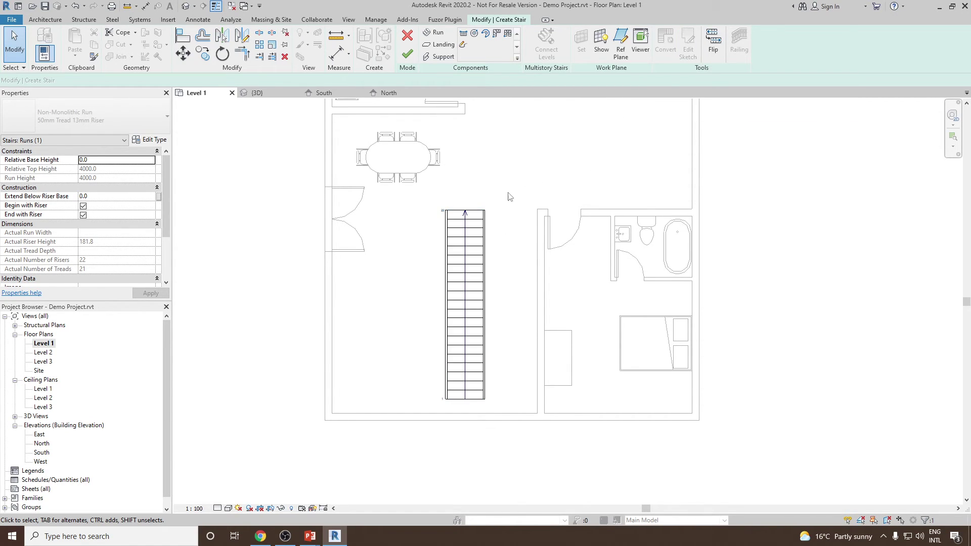
{"action": "left_click", "coordinate": [462, 225]}
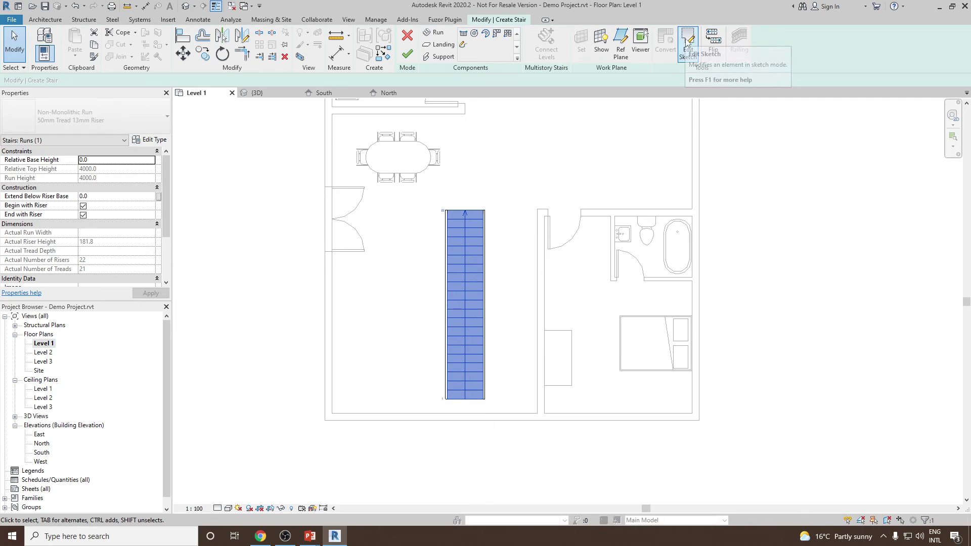
{"action": "left_click", "coordinate": [688, 41]}
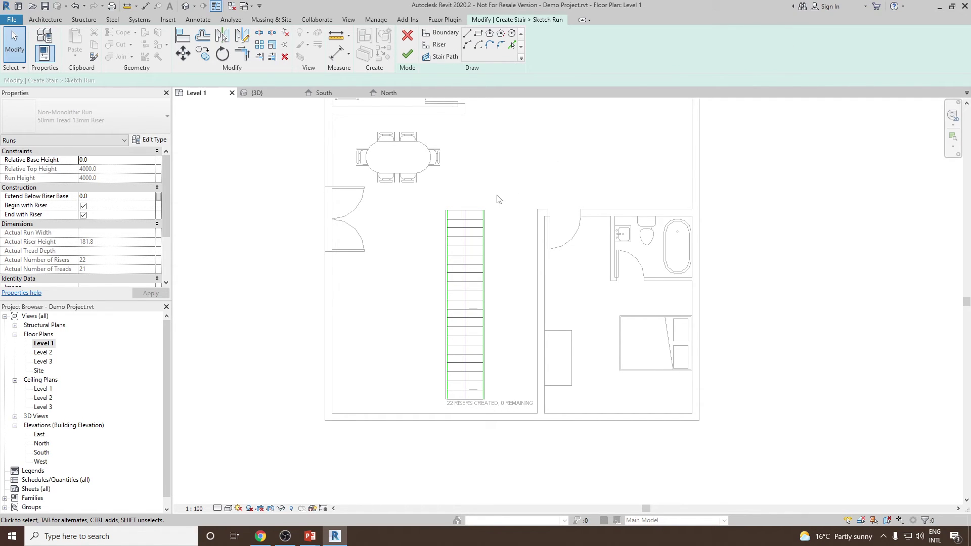
- Draw a start-end-radius arc boundary bowing outward on the run's left side
{"action": "scroll", "coordinate": [470, 233], "scroll_direction": "up", "scroll_amount": 2}
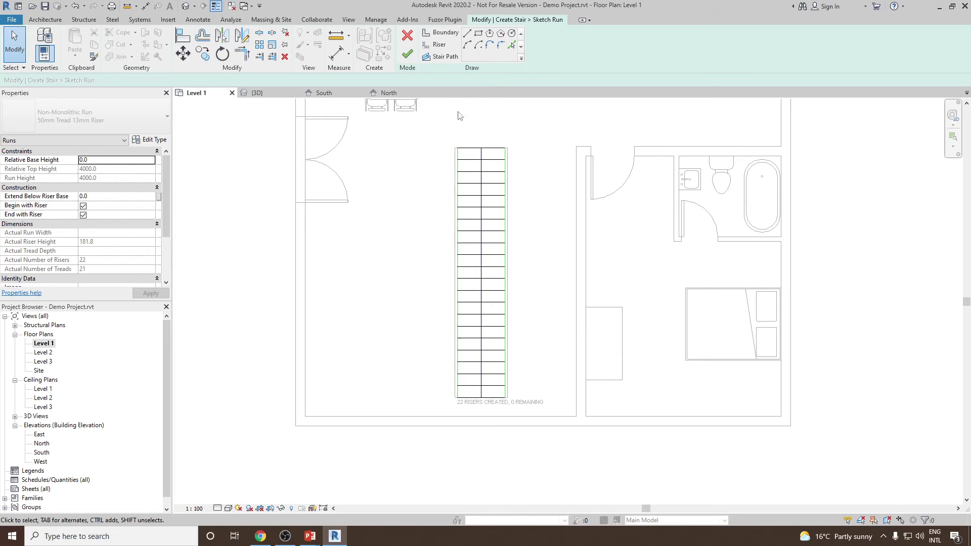
{"action": "left_click", "coordinate": [467, 45]}
{"action": "left_click", "coordinate": [458, 148]}
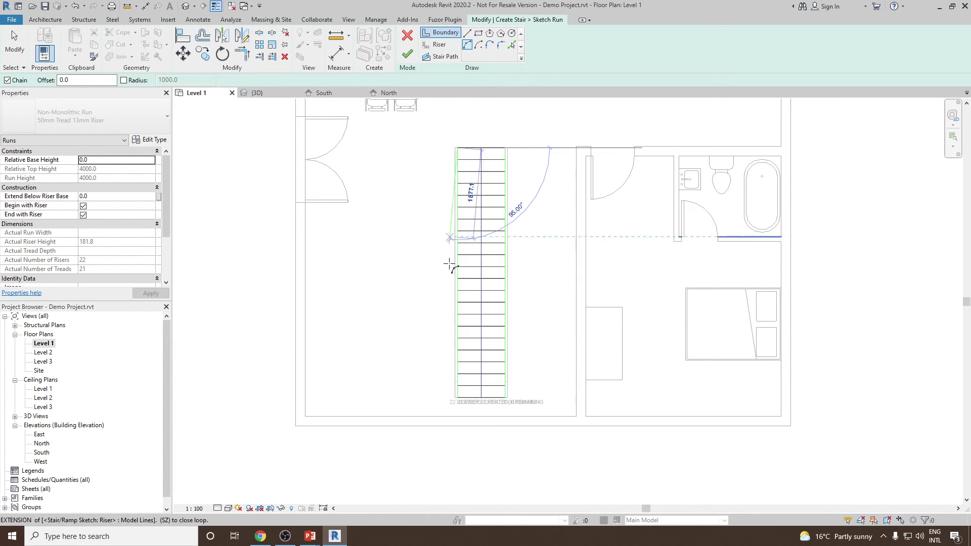
{"action": "left_click", "coordinate": [453, 393]}
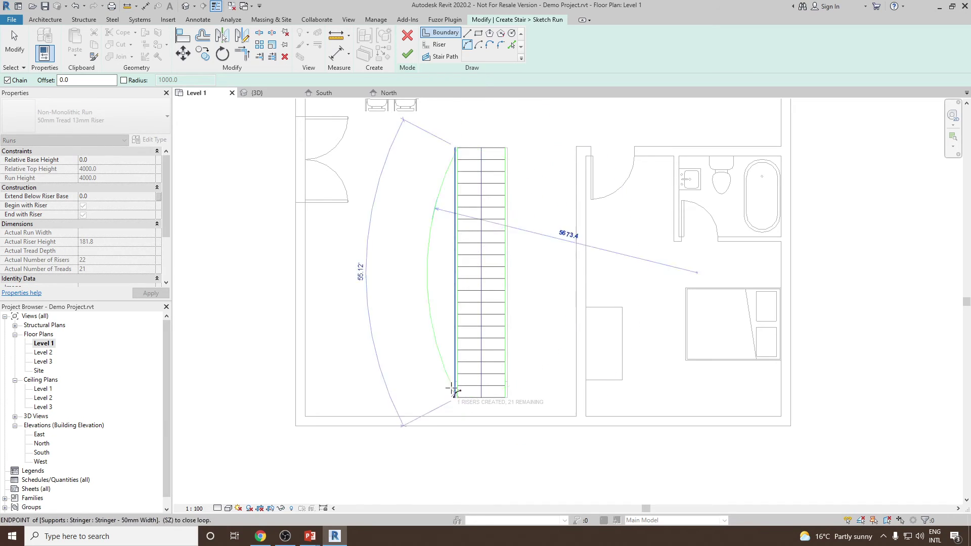
{"action": "left_click", "coordinate": [438, 336]}
{"action": "key", "text": "Escape"}
{"action": "key", "text": "Escape"}
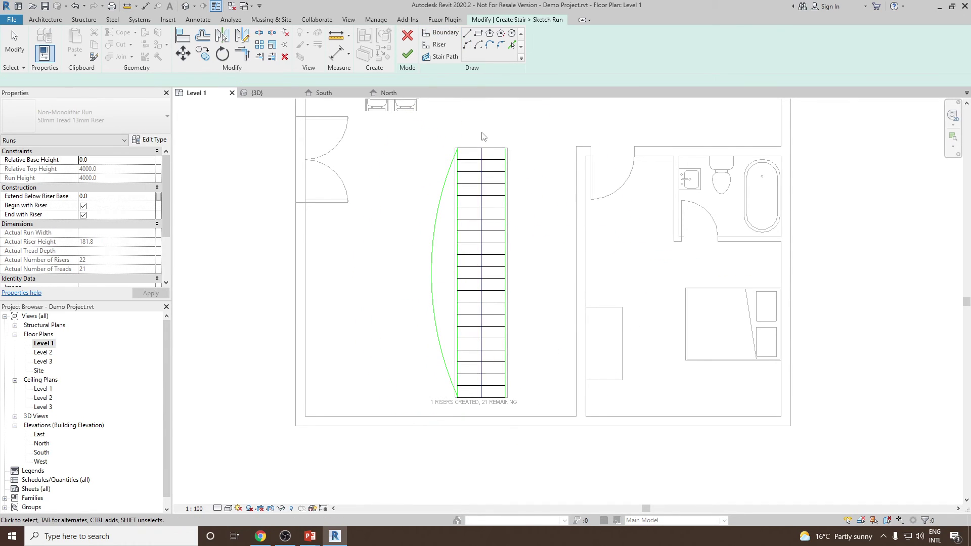
- Mirror the left arc boundary onto the run's right side
{"action": "left_click", "coordinate": [438, 210]}
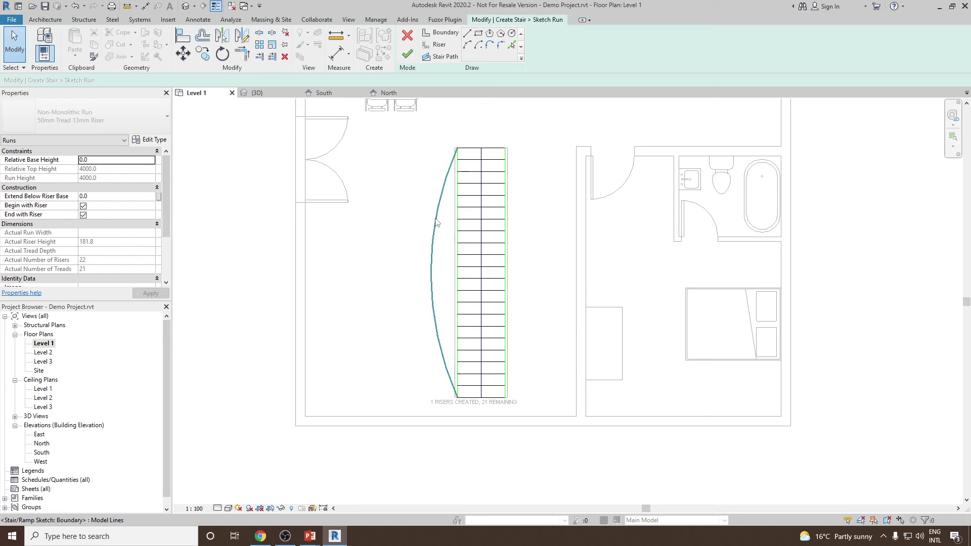
{"action": "left_click", "coordinate": [242, 35]}
{"action": "left_click", "coordinate": [481, 148]}
{"action": "left_click", "coordinate": [481, 194]}
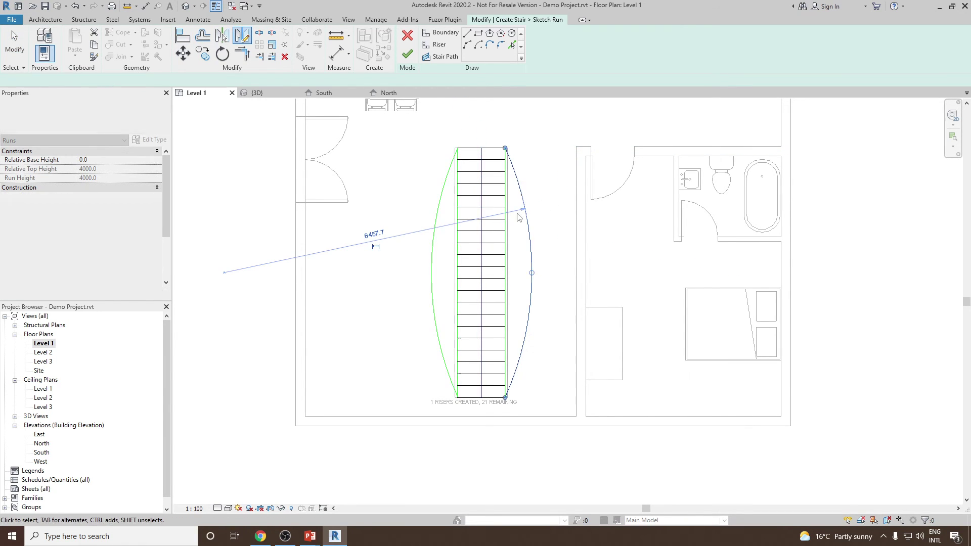
{"action": "key", "text": "Escape"}
- Check the straight side boundaries, then finish the run sketch
{"action": "left_click", "coordinate": [459, 253]}
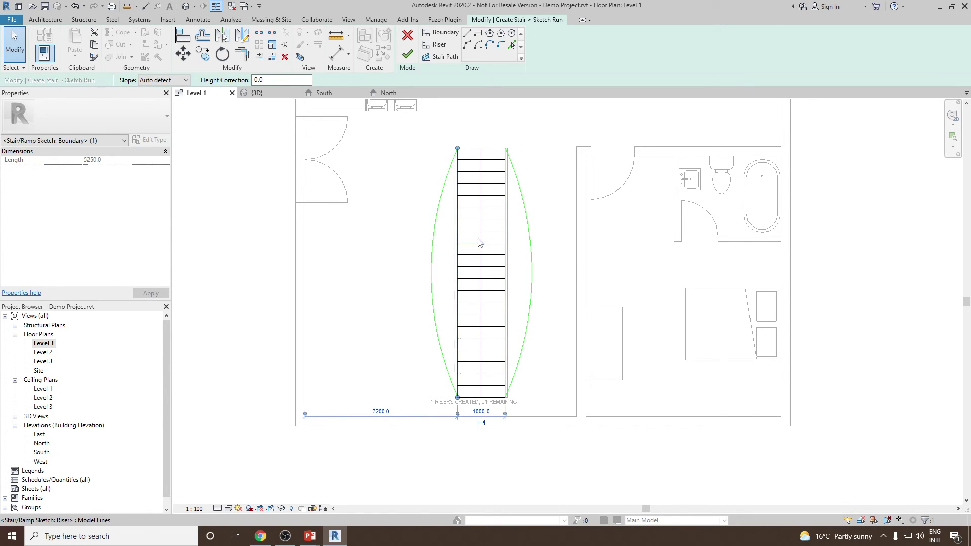
{"action": "left_click", "coordinate": [506, 275]}
{"action": "left_click", "coordinate": [506, 276]}
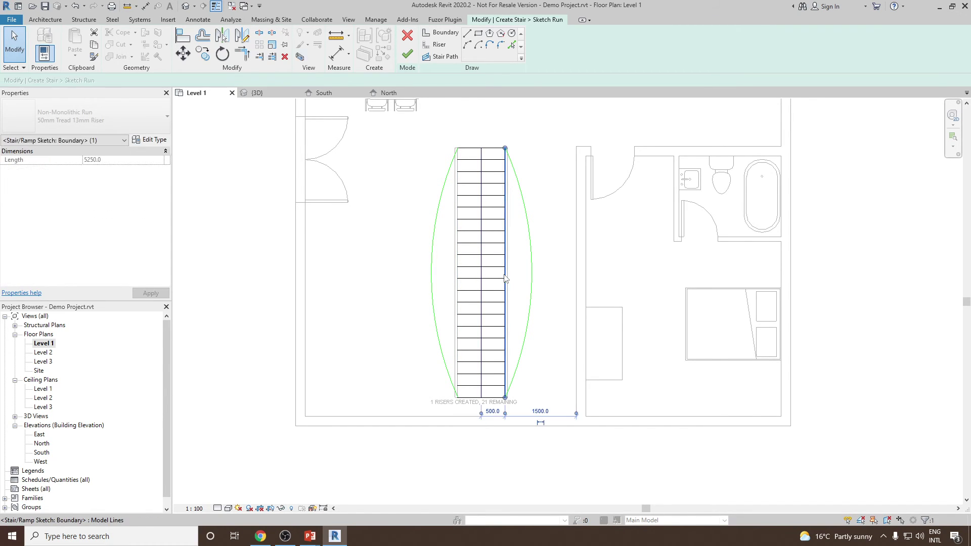
{"action": "left_click", "coordinate": [517, 290]}
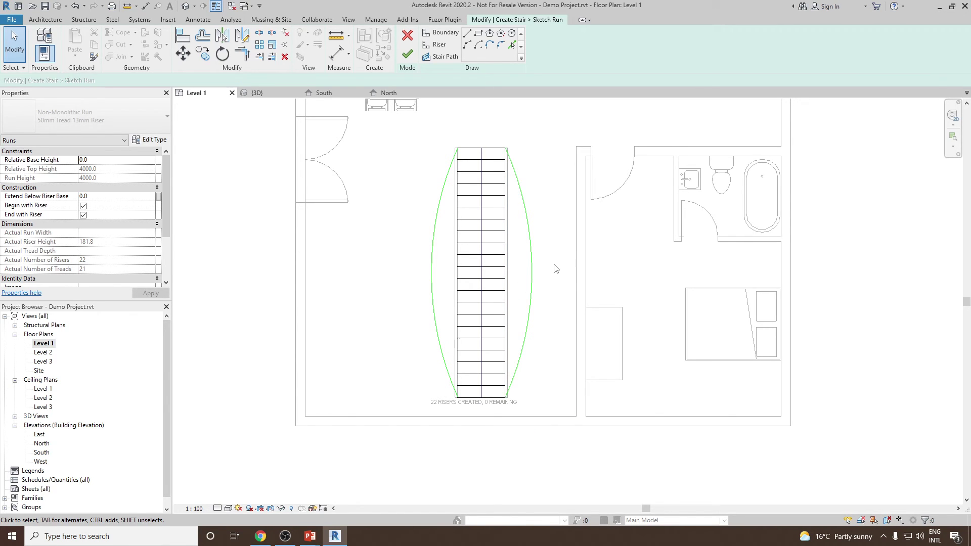
{"action": "scroll", "coordinate": [480, 250], "scroll_direction": "up", "scroll_amount": 2}
{"action": "scroll", "coordinate": [475, 221], "scroll_direction": "down", "scroll_amount": 1}
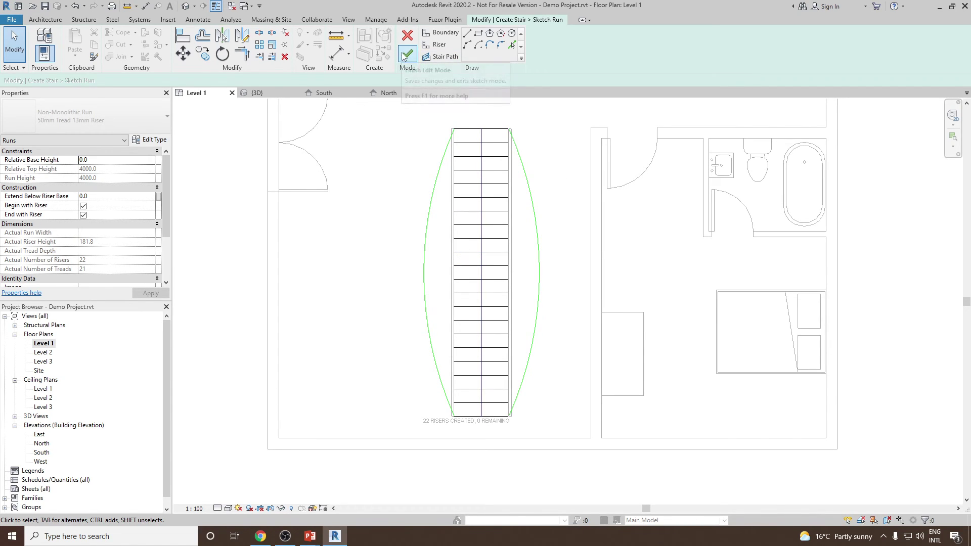
{"action": "scroll", "coordinate": [452, 210], "scroll_direction": "down", "scroll_amount": 1}
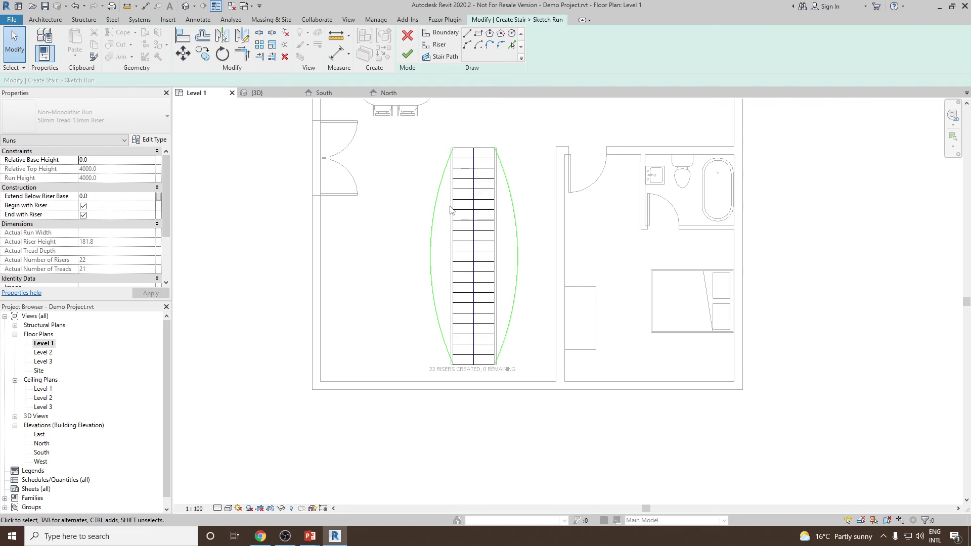
{"action": "left_click", "coordinate": [407, 54]}
- Deselect the finished curved-edge stair and bring it up in the Default 3D View
{"action": "left_click", "coordinate": [532, 135]}
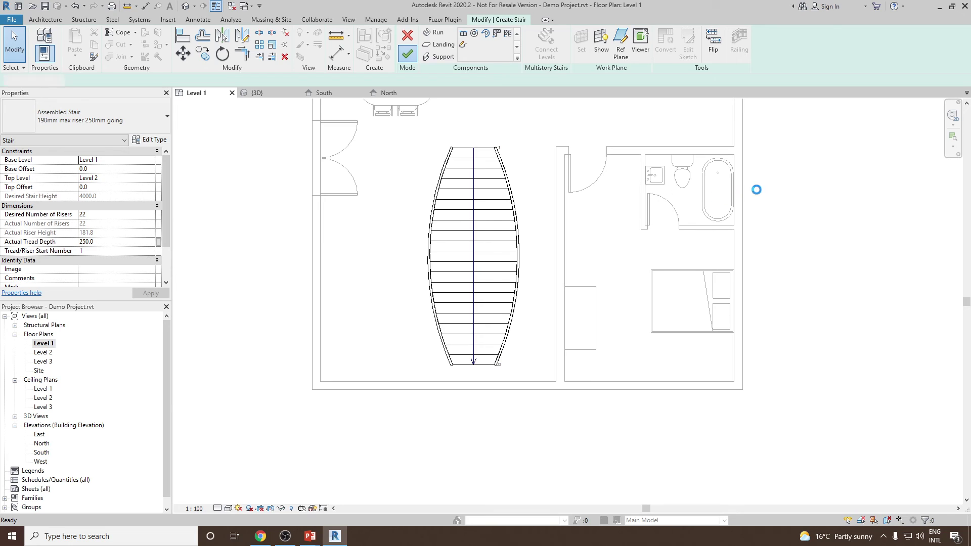
{"action": "left_click", "coordinate": [187, 7]}
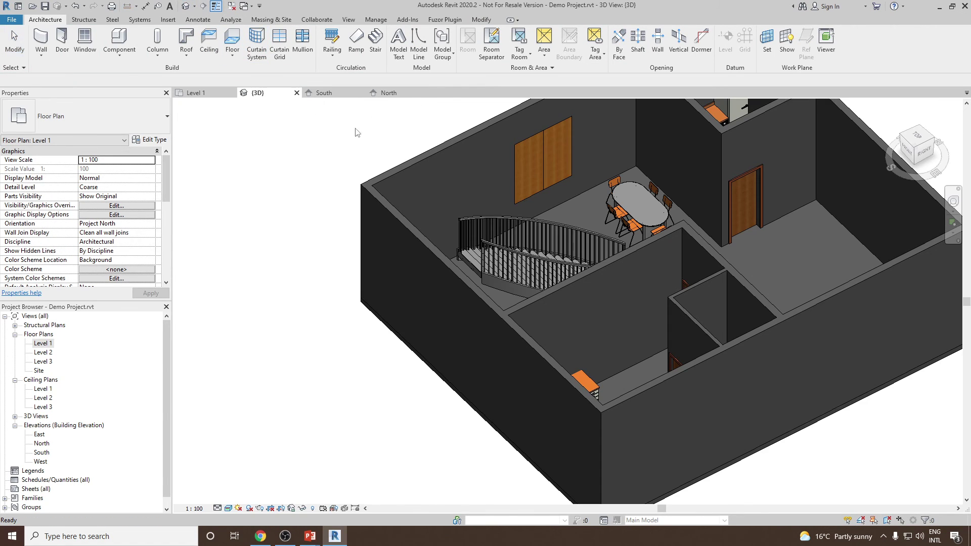
{"action": "middle_click_drag", "start_coordinate": [405, 228], "coordinate": [703, 243], "text": "shift"}
- Zoom and orbit around the barrel-shaped stair to inspect the railings along both arced sides
{"action": "scroll", "coordinate": [687, 267], "scroll_direction": "up", "scroll_amount": 5}
{"action": "scroll", "coordinate": [687, 267], "scroll_direction": "down", "scroll_amount": 5}
{"action": "scroll", "coordinate": [657, 267], "scroll_direction": "up", "scroll_amount": 3}
{"action": "scroll", "coordinate": [687, 265], "scroll_direction": "down", "scroll_amount": 5}
{"action": "scroll", "coordinate": [705, 241], "scroll_direction": "up", "scroll_amount": 5}
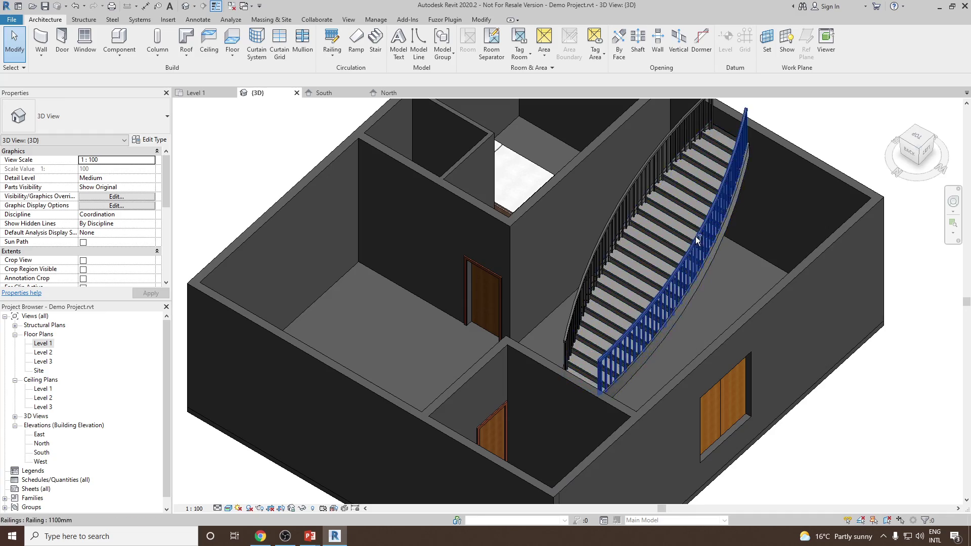
{"action": "middle_click_drag", "start_coordinate": [696, 236], "coordinate": [762, 323], "text": "shift"}
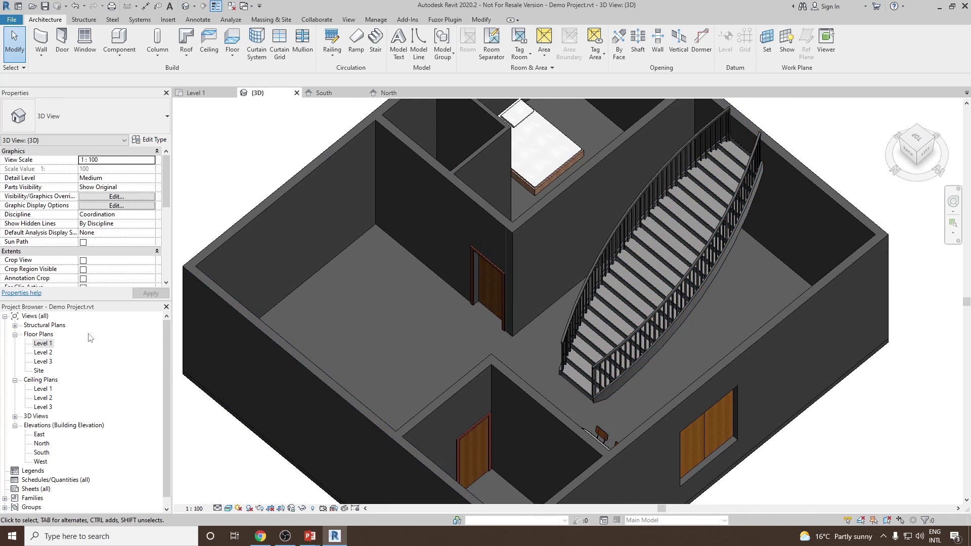
{"action": "middle_click_drag", "start_coordinate": [643, 321], "coordinate": [765, 232], "text": "shift"}
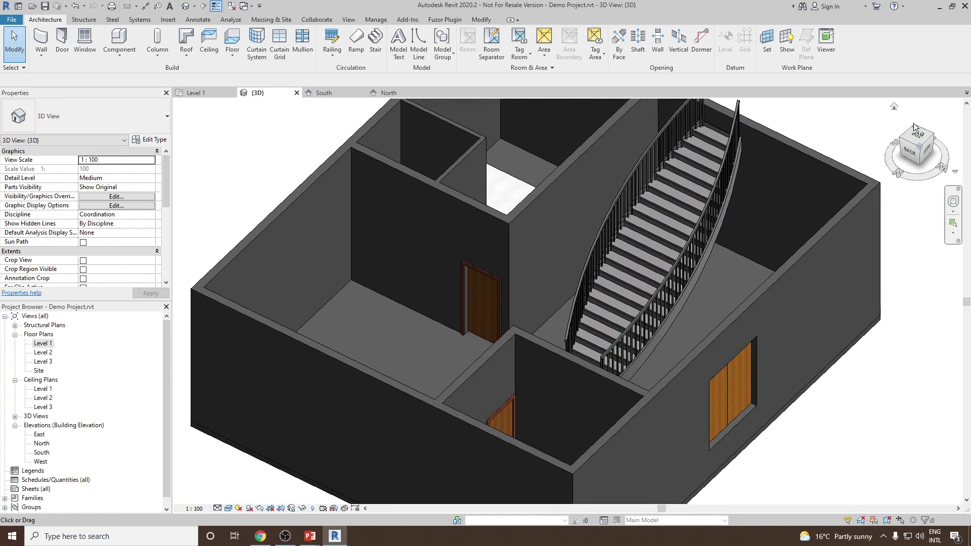